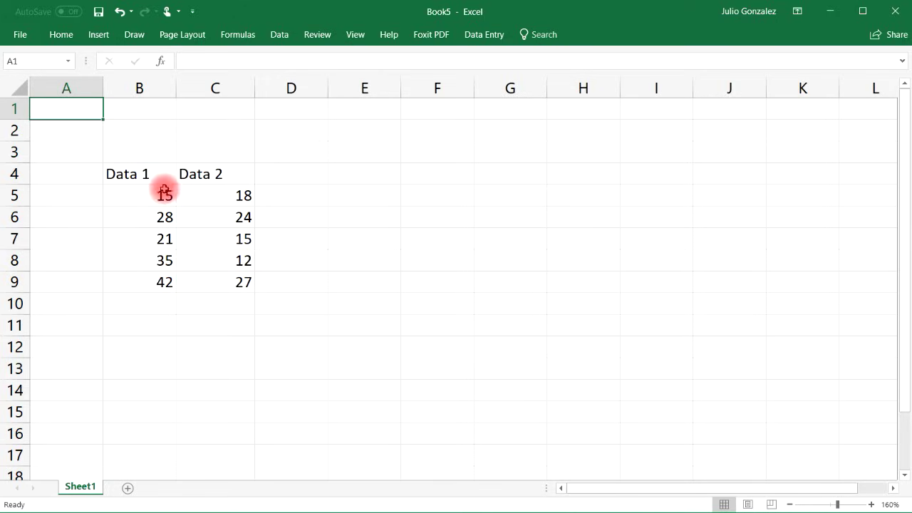
# Add the heading "Multiply" in D4, beside the Data 1 and Data 2 columns
pyautogui.moveTo(149, 176); pyautogui.dragTo(238, 281)
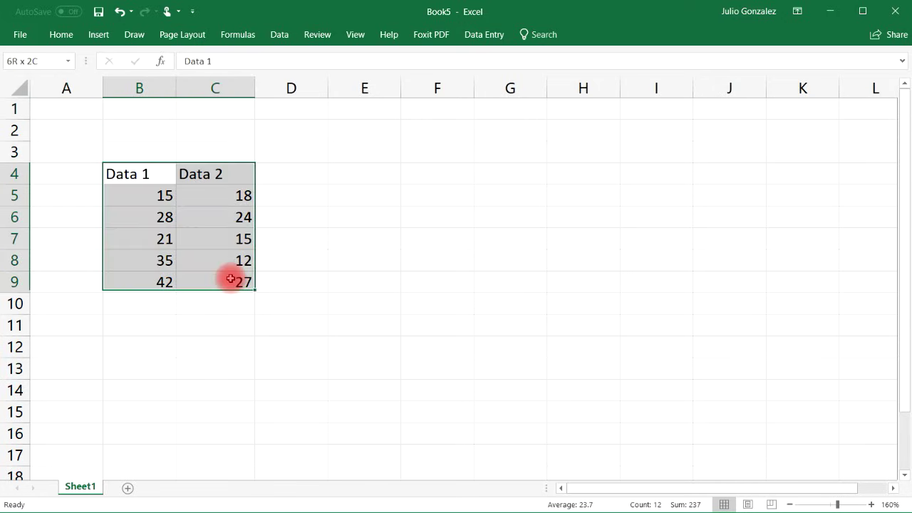
pyautogui.click(294, 176)
pyautogui.write('Multiply')
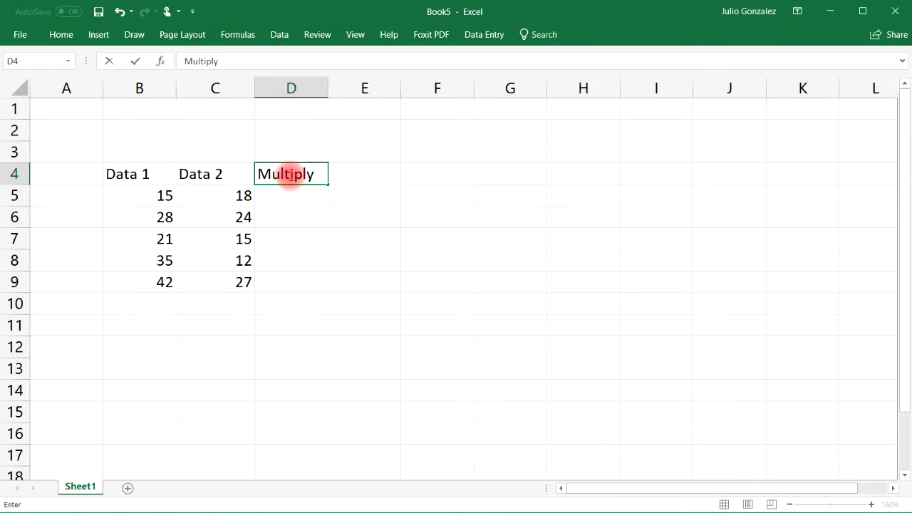
pyautogui.press('Return')
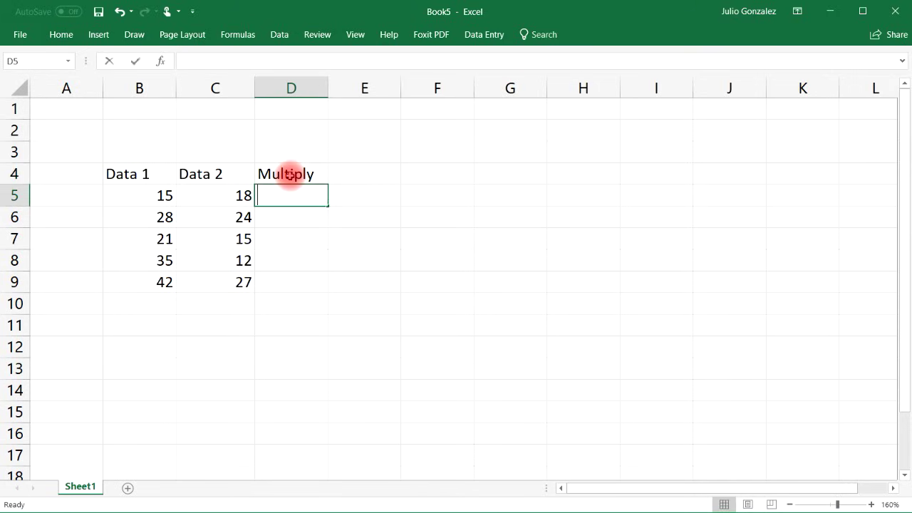
# Enter the formula =B5*C5 in D5 to multiply the first pair of values
pyautogui.write('=')
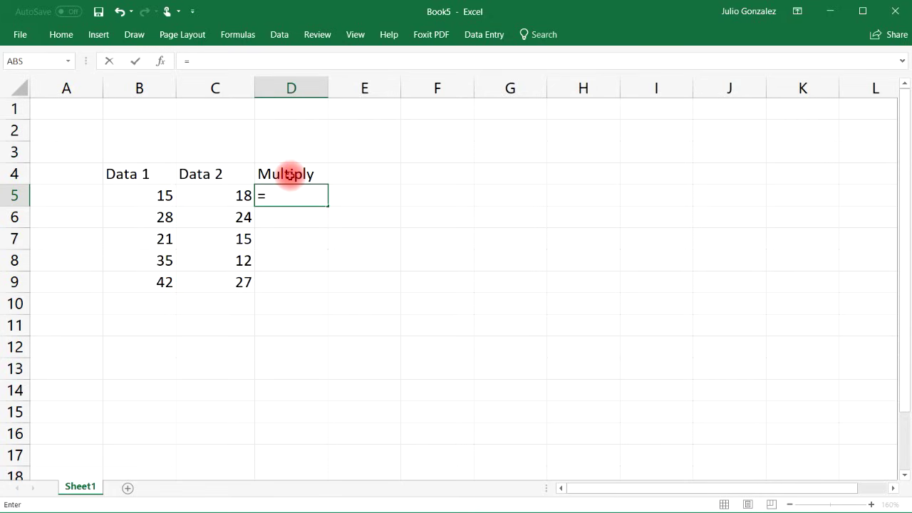
pyautogui.click(165, 196)
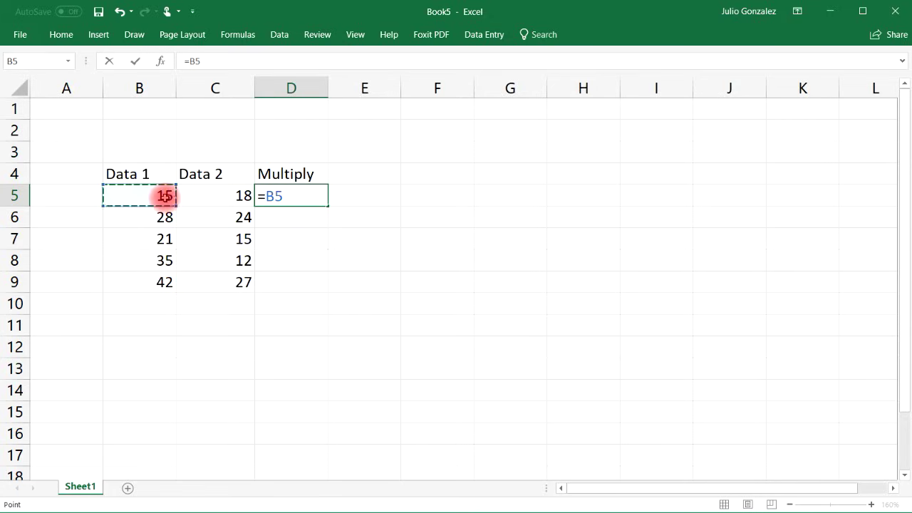
pyautogui.write('*')
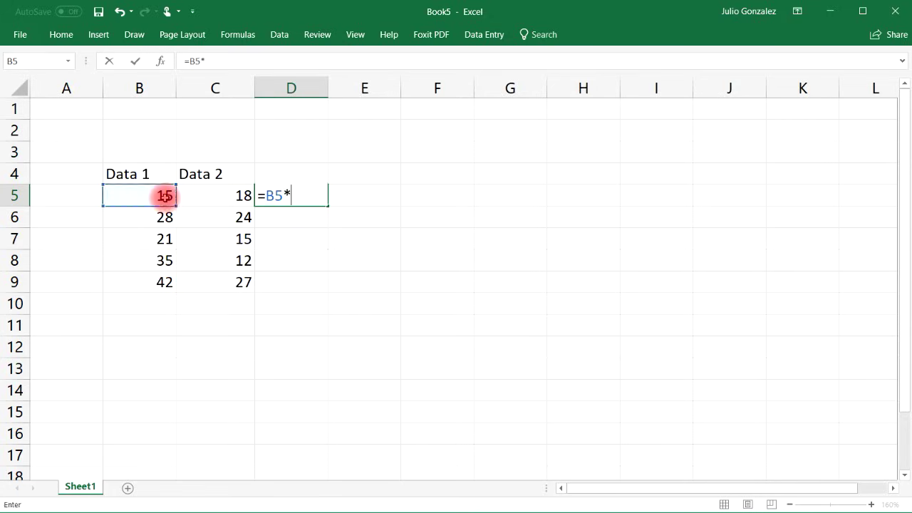
pyautogui.click(214, 201)
pyautogui.press('Return')
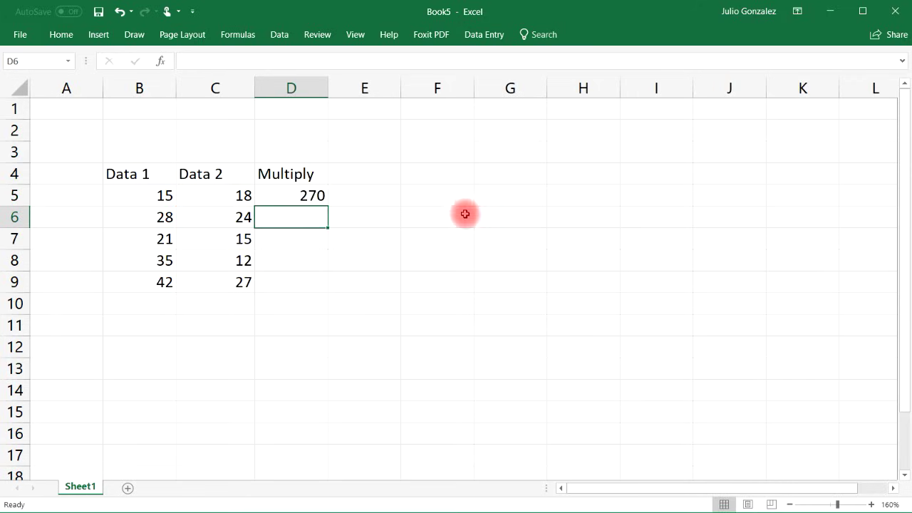
# Fill the D5 product formula down through D9
pyautogui.click(318, 196)
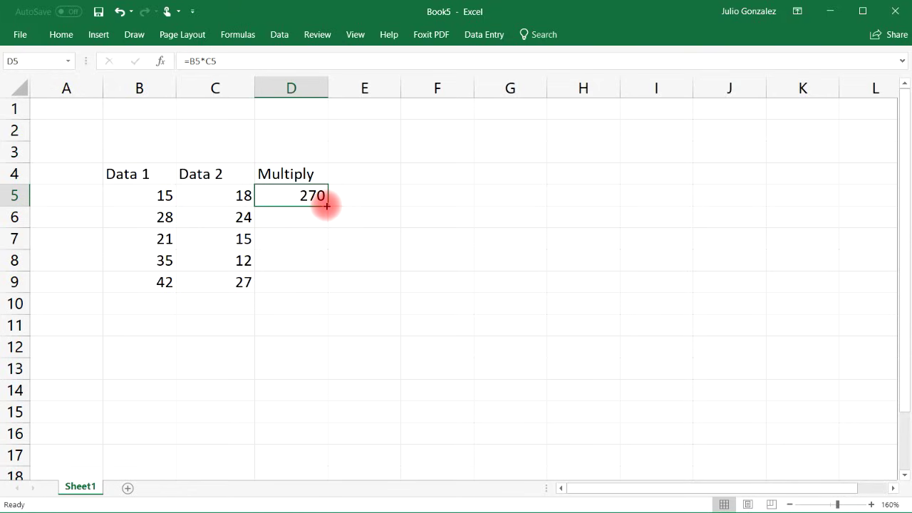
pyautogui.moveTo(326, 206); pyautogui.dragTo(321, 286)
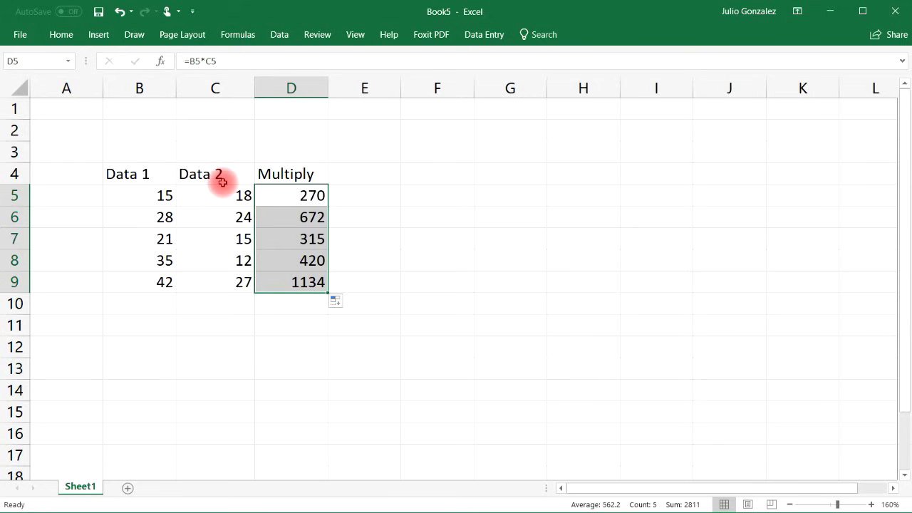
pyautogui.click(361, 251)
# Enter the constant 30 in cell E2
pyautogui.click(363, 134)
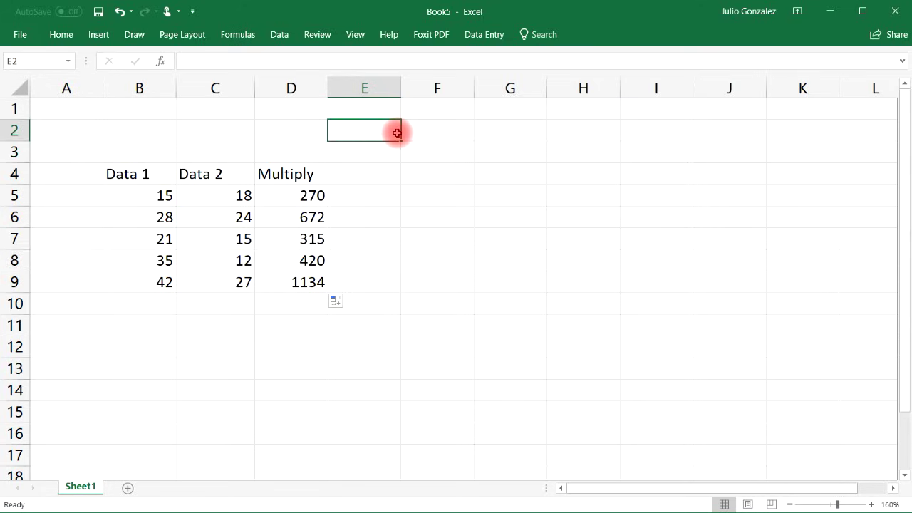
pyautogui.write('32')
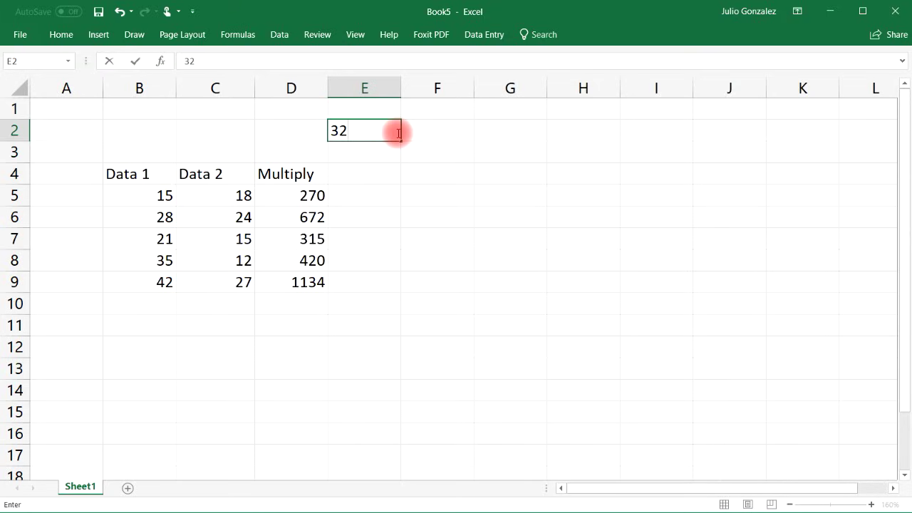
pyautogui.click(394, 179)
# Clear the Multiply results in D5:D9 and enter the formula =B5*E2 in D5
pyautogui.moveTo(320, 196); pyautogui.dragTo(315, 283)
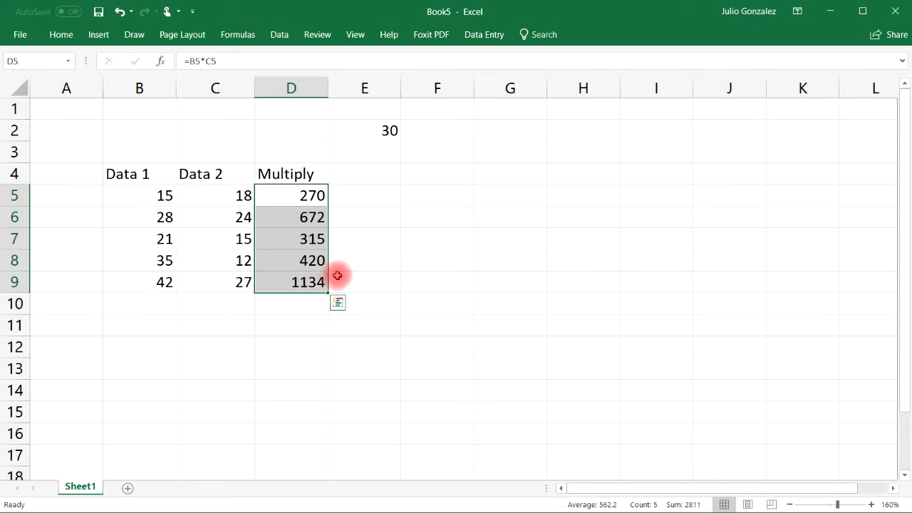
pyautogui.press('Delete')
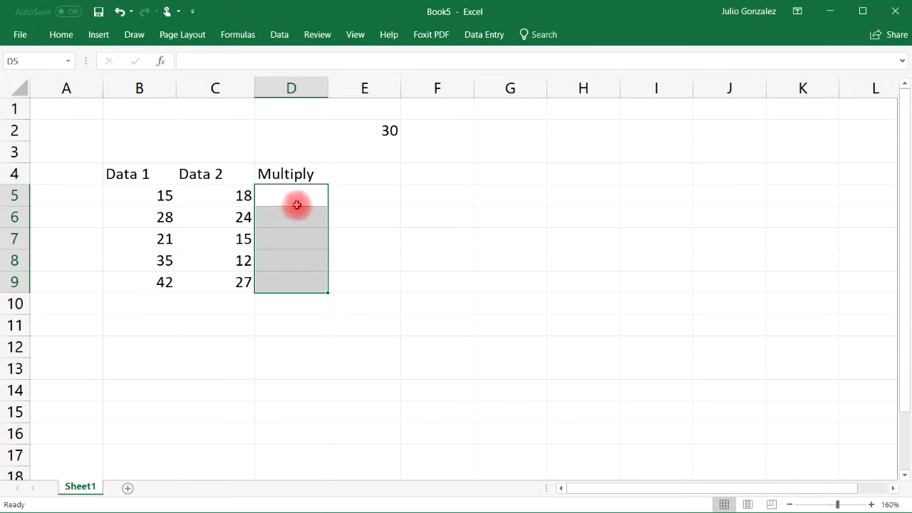
pyautogui.click(289, 193)
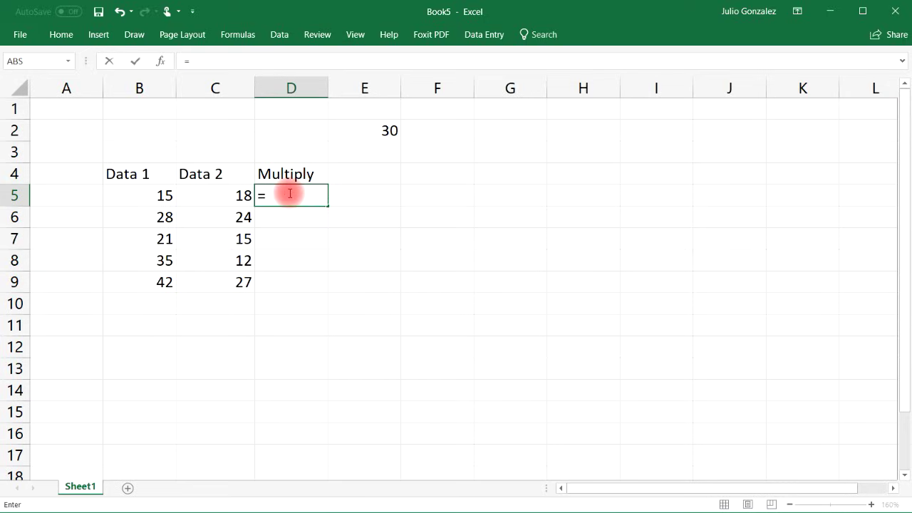
pyautogui.write('=B5')
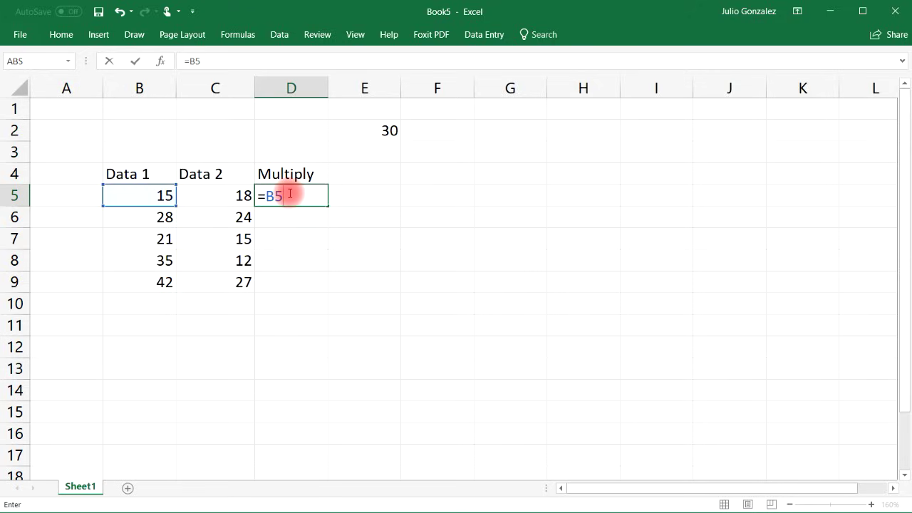
pyautogui.write('*')
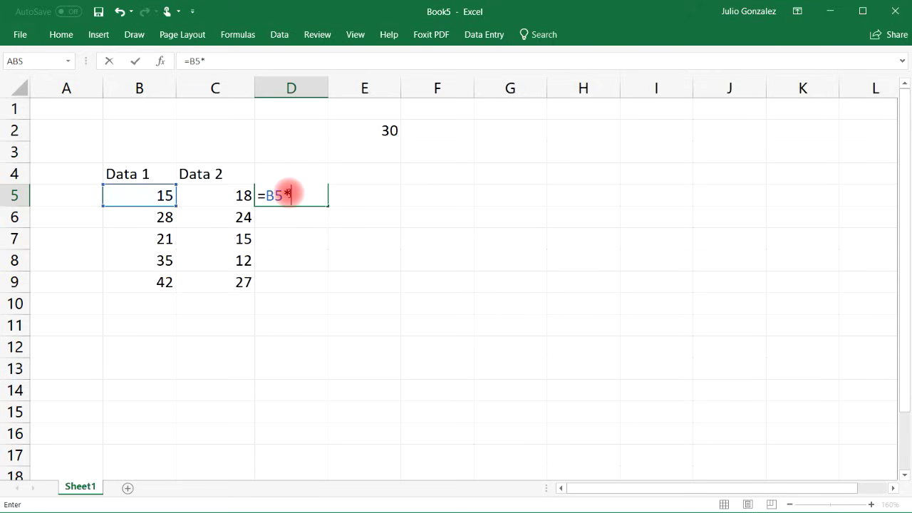
pyautogui.write('E')
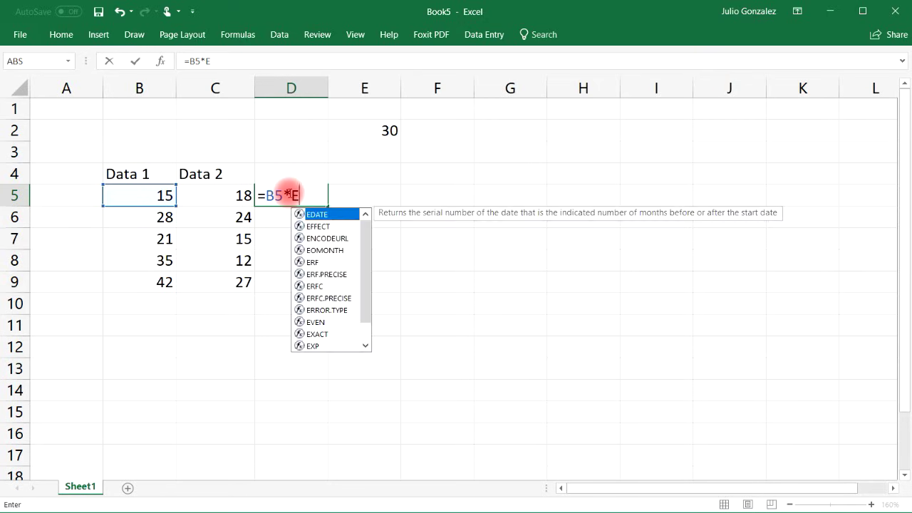
pyautogui.write('2')
pyautogui.press('Return')
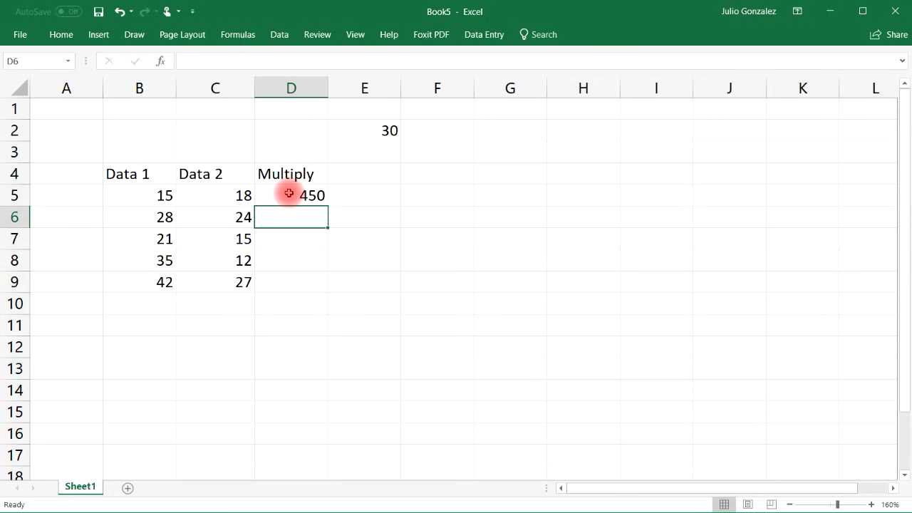
# Fill the =B5*E2 formula from D5 down through D9
pyautogui.click(306, 195)
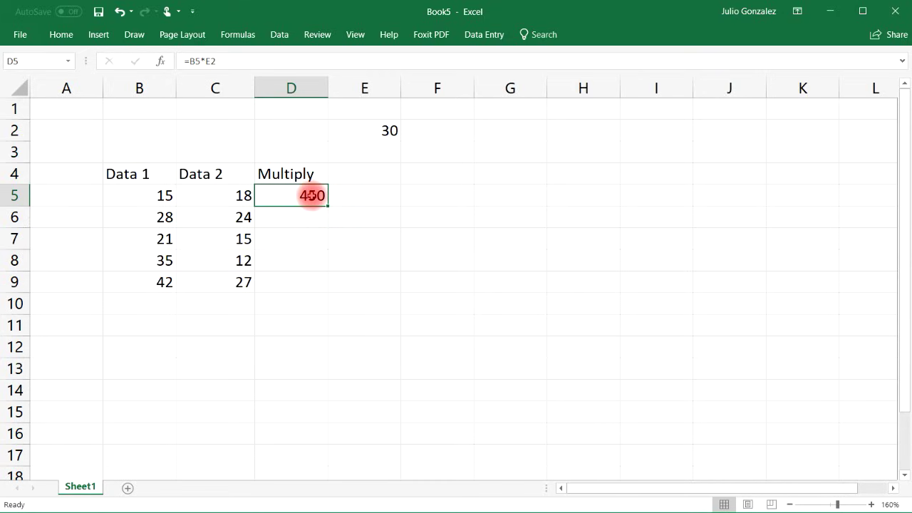
pyautogui.moveTo(327, 205); pyautogui.dragTo(321, 287)
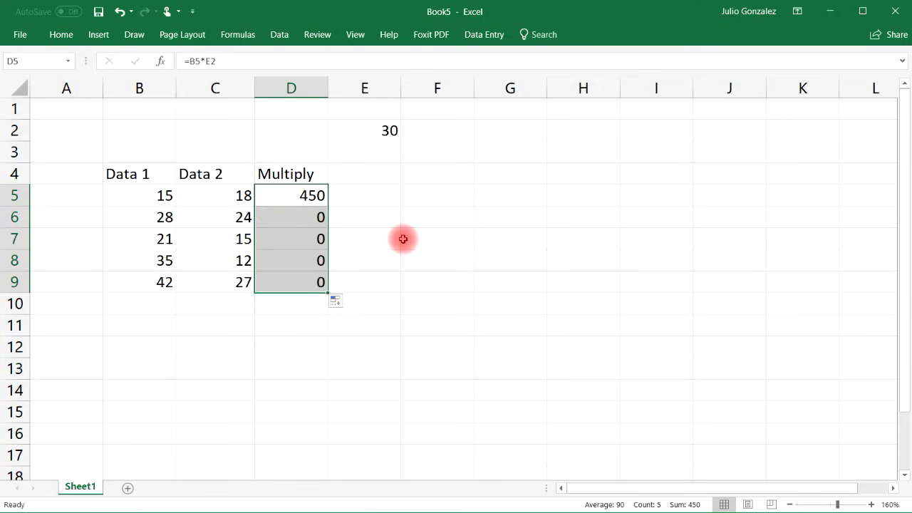
pyautogui.click(356, 232)
# Examine the copied formula in D6 and compare it with cells B6, E2 and D5
pyautogui.click(327, 216)
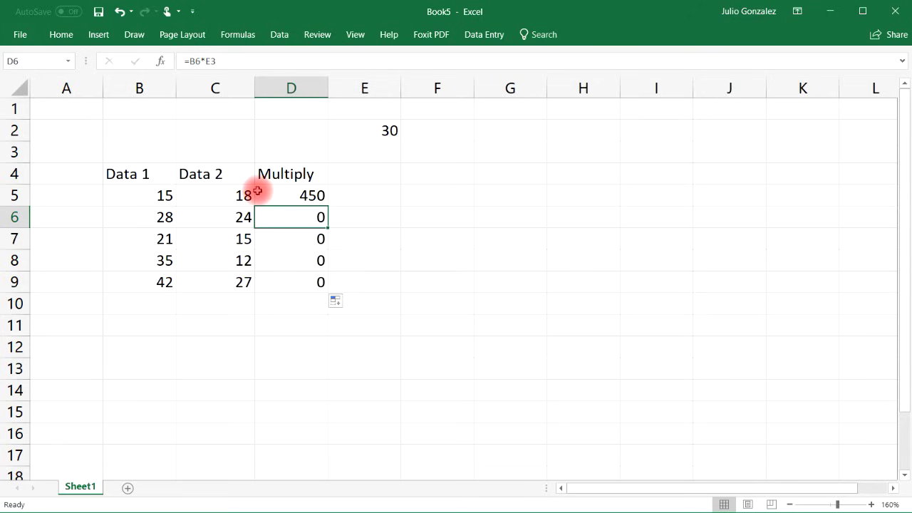
pyautogui.click(165, 216)
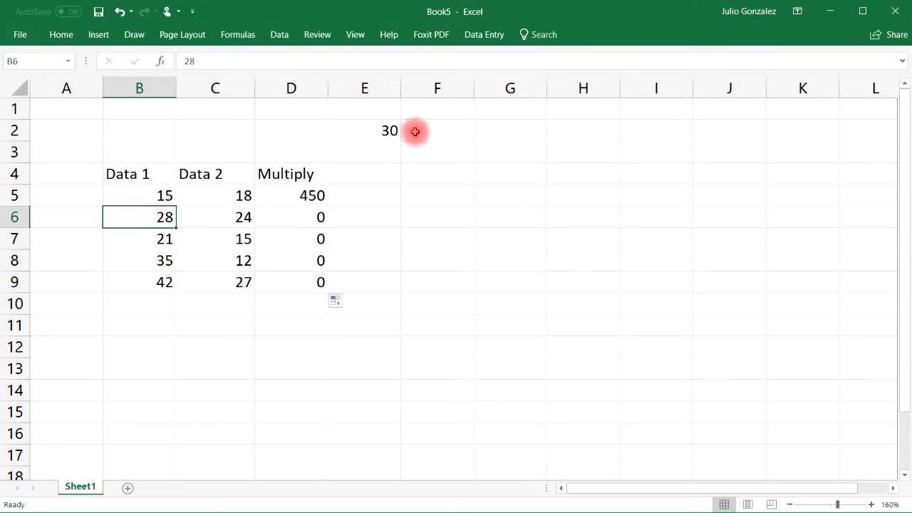
pyautogui.click(393, 132)
pyautogui.click(318, 213)
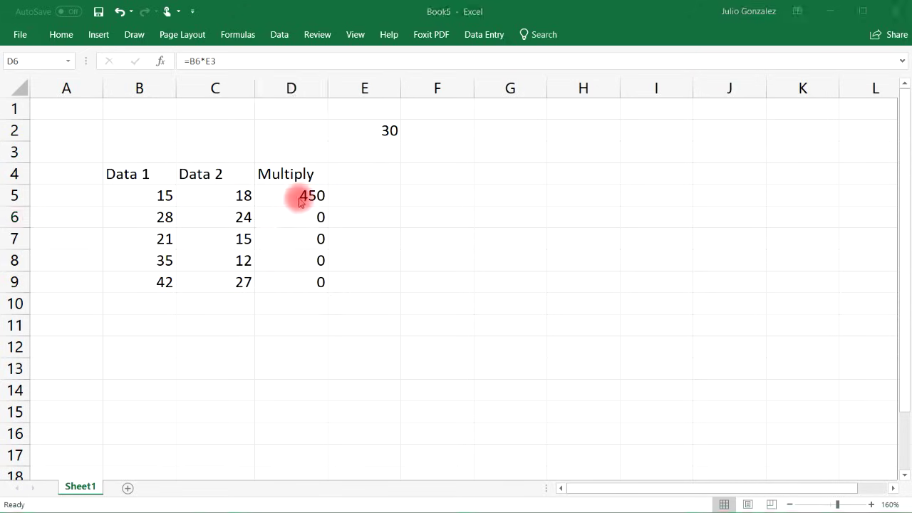
pyautogui.click(302, 197)
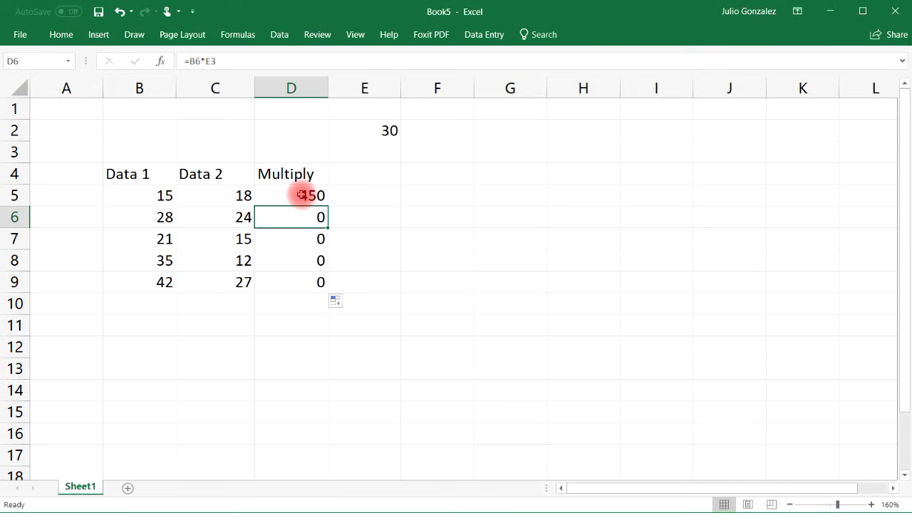
pyautogui.click(311, 201)
pyautogui.click(312, 219)
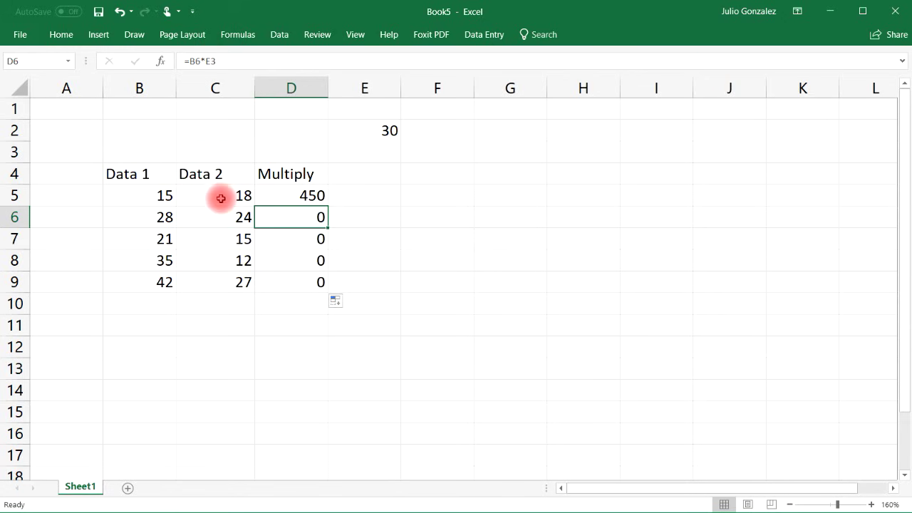
# Switch the worksheet to show formulas instead of their results
pyautogui.click(237, 36)
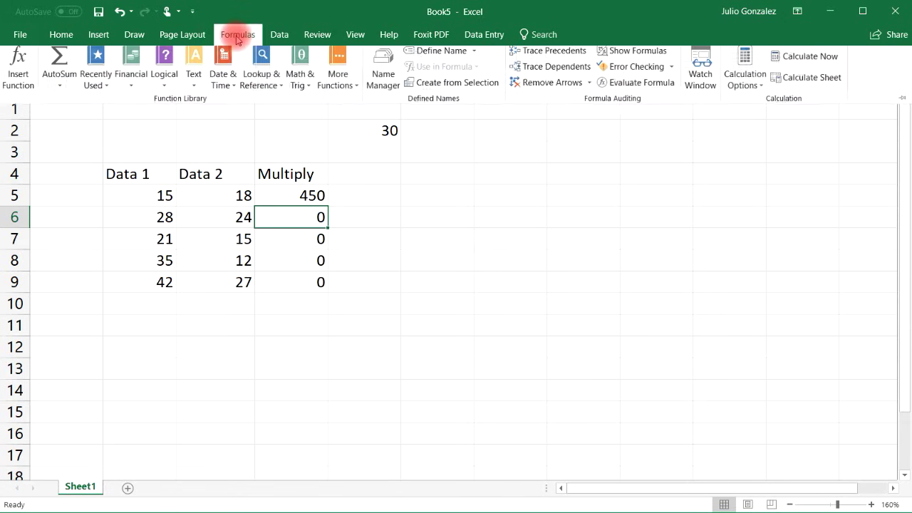
pyautogui.click(627, 56)
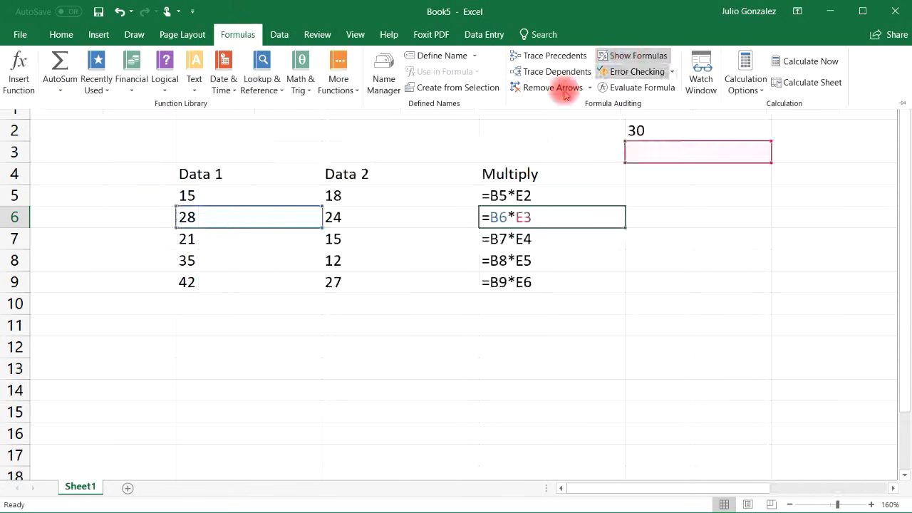
pyautogui.click(532, 196)
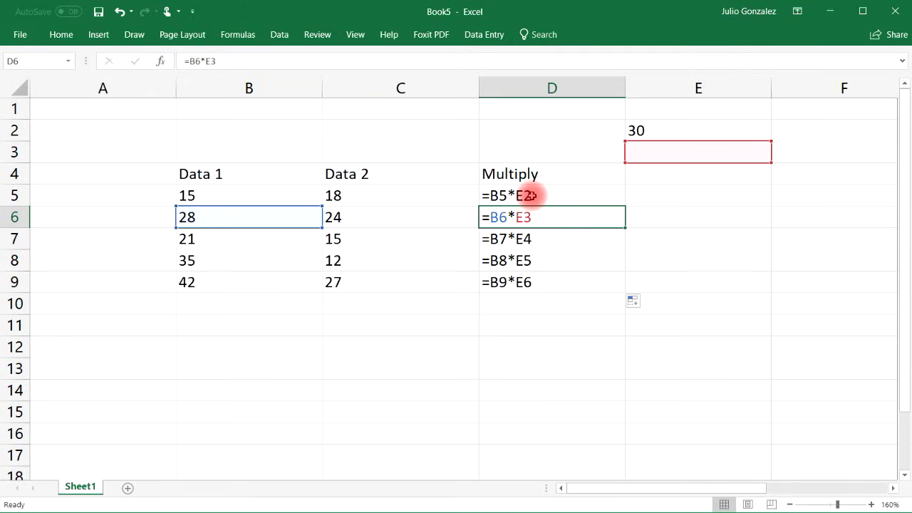
# Examine the cell references used by each formula in D5:D9 to see how they shift row by row
pyautogui.click(532, 196)
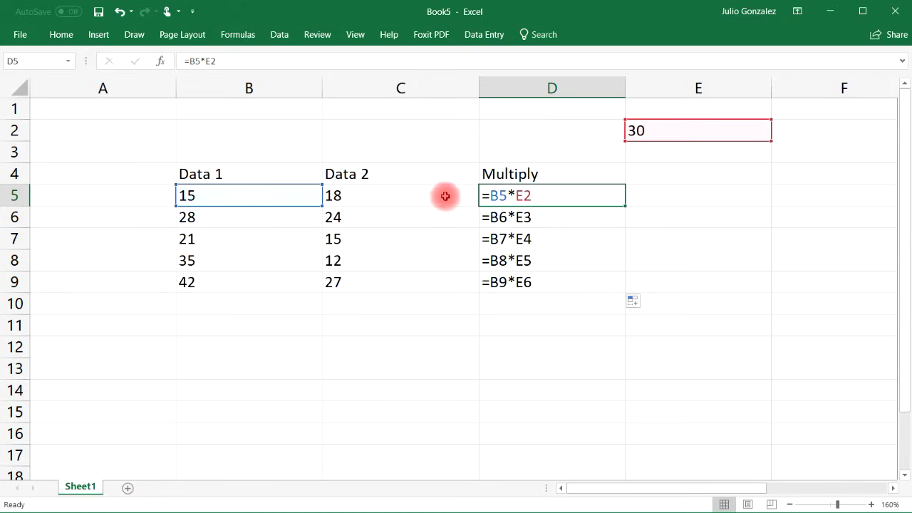
pyautogui.click(517, 216)
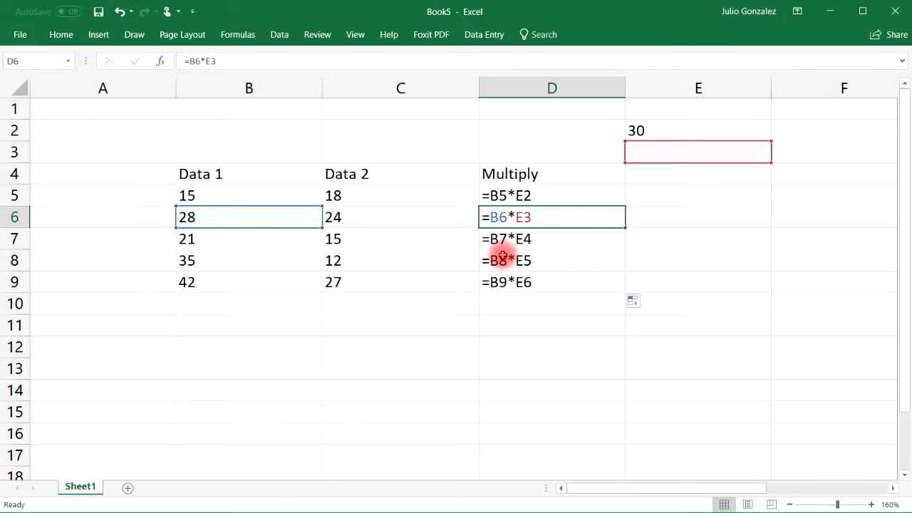
pyautogui.click(523, 244)
pyautogui.click(523, 260)
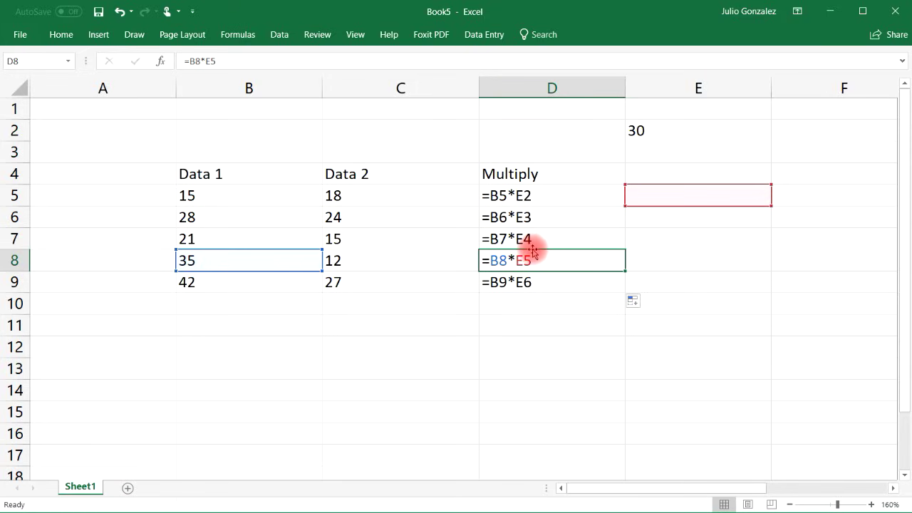
pyautogui.click(533, 283)
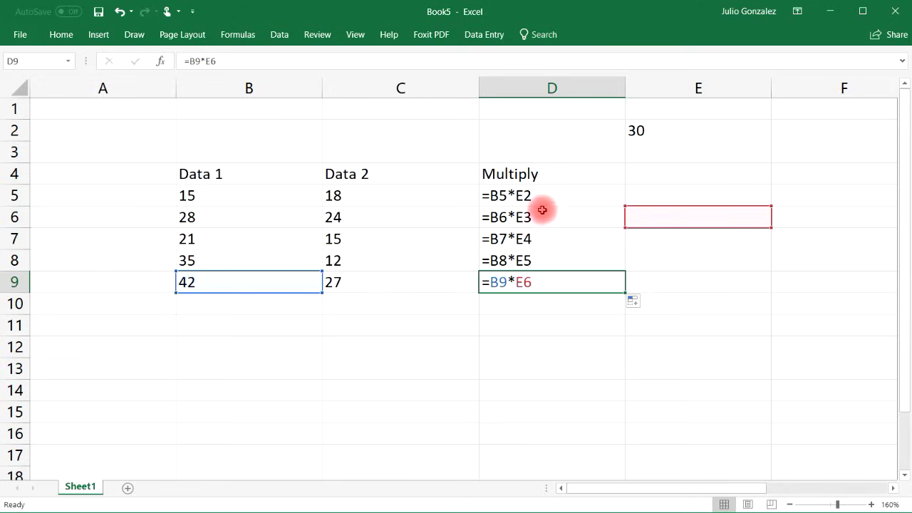
pyautogui.click(536, 217)
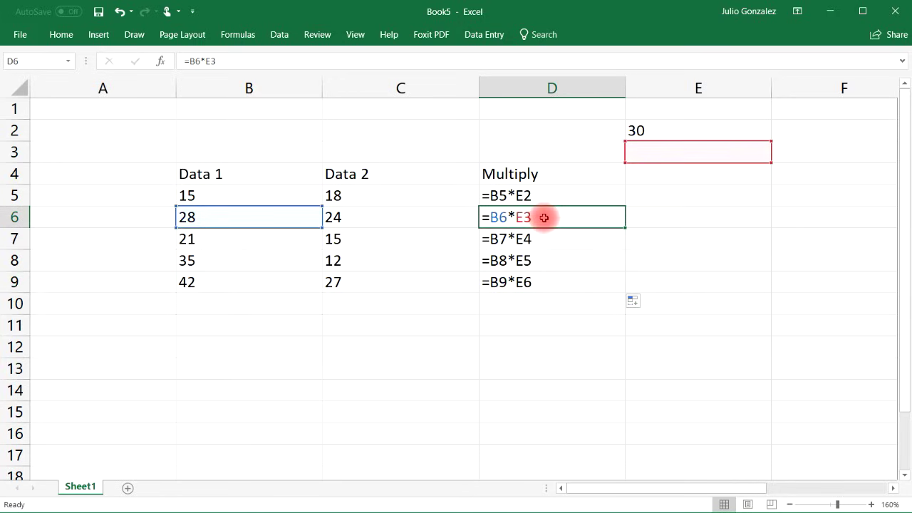
pyautogui.click(534, 240)
pyautogui.click(546, 261)
pyautogui.click(585, 283)
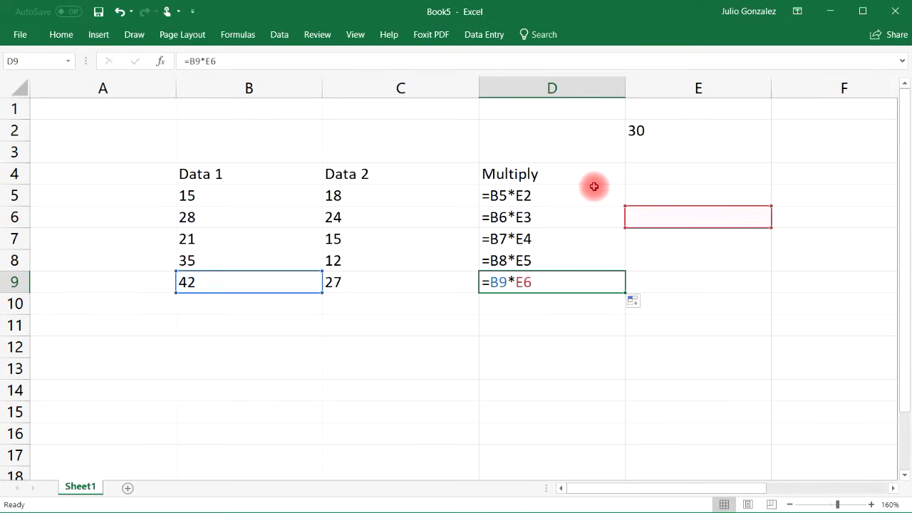
pyautogui.moveTo(591, 191); pyautogui.dragTo(623, 243)
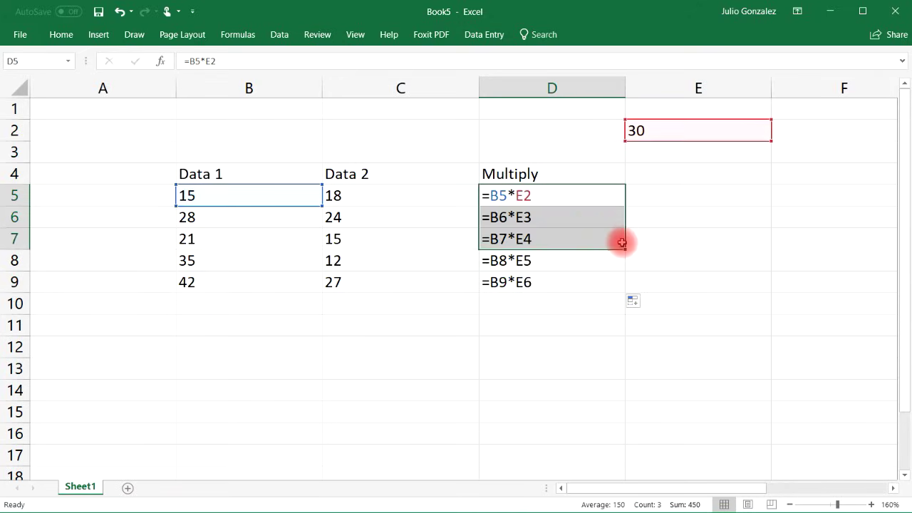
# Return the worksheet to showing results instead of formulas and clear the copied formulas from D6:D9
pyautogui.click(575, 217)
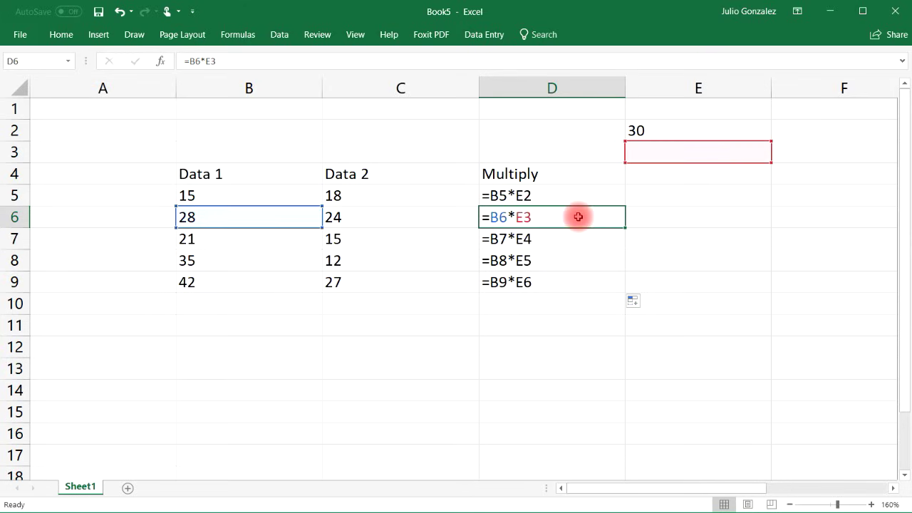
pyautogui.click(239, 34)
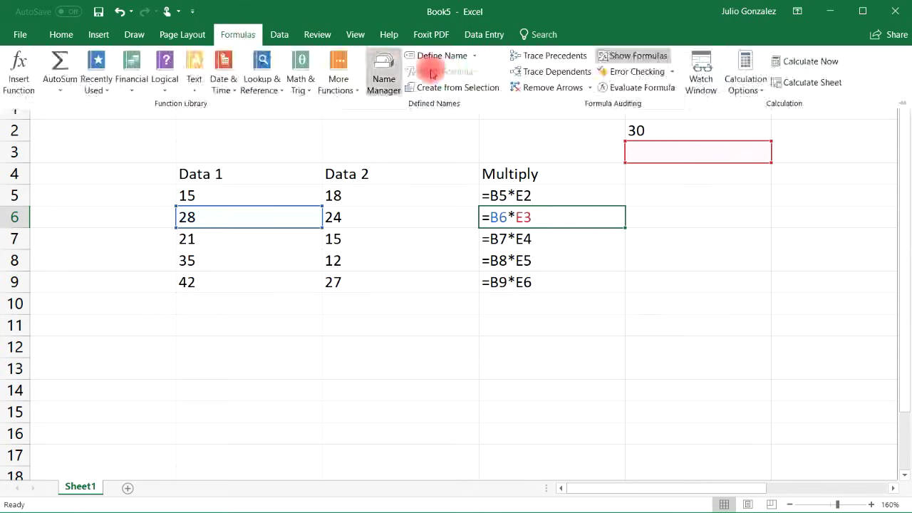
pyautogui.click(632, 56)
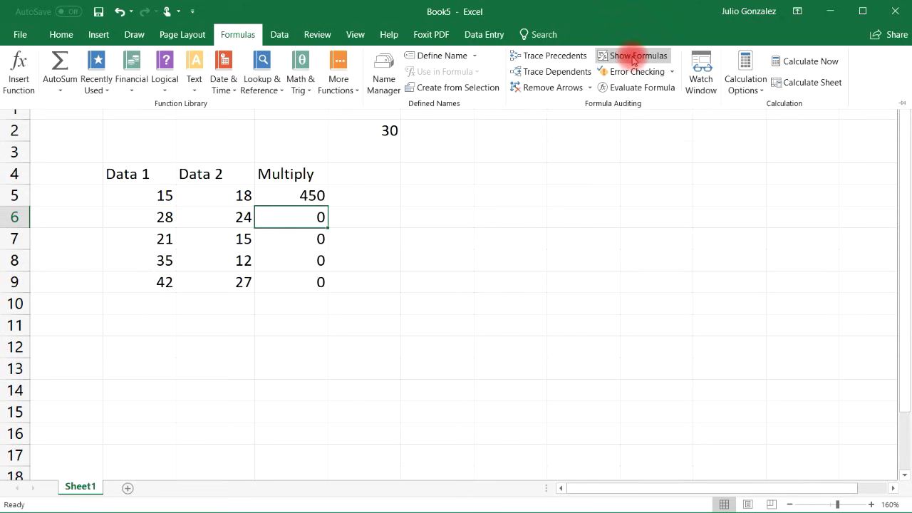
pyautogui.click(314, 214)
pyautogui.moveTo(315, 216); pyautogui.dragTo(321, 282)
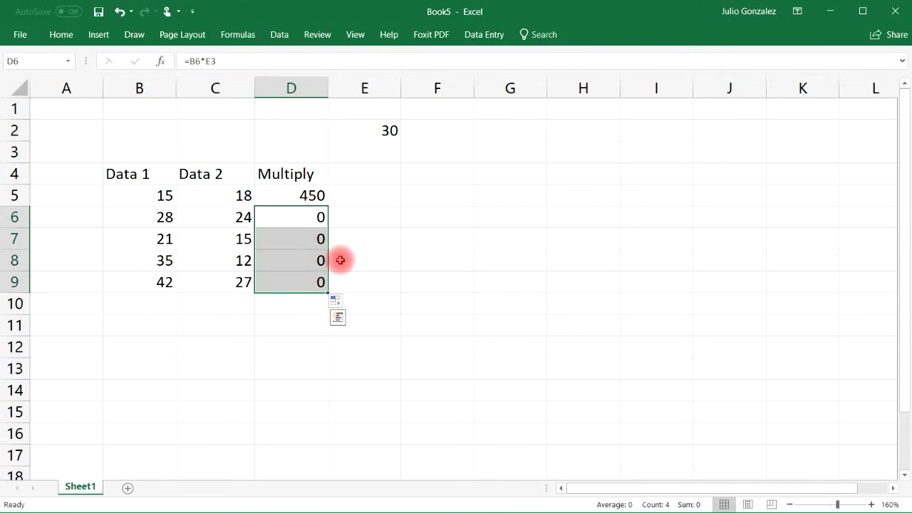
pyautogui.press('Delete')
# Change the formula in D5 to =B5*$E$2 and fill it down through D9
pyautogui.click(314, 196)
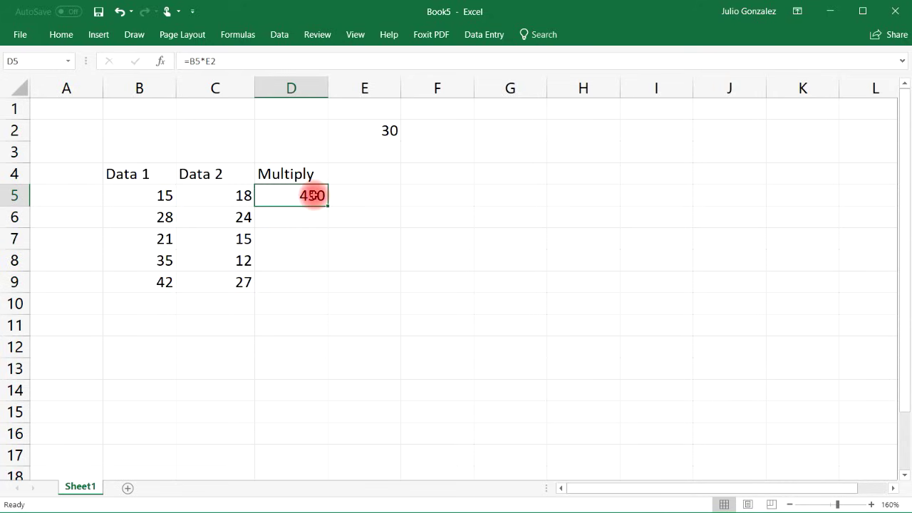
pyautogui.doubleClick(314, 195)
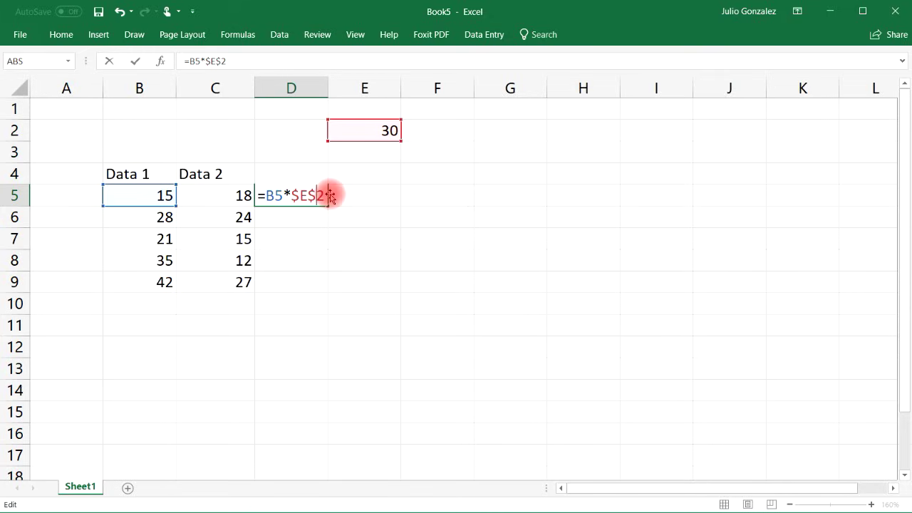
pyautogui.press('Return')
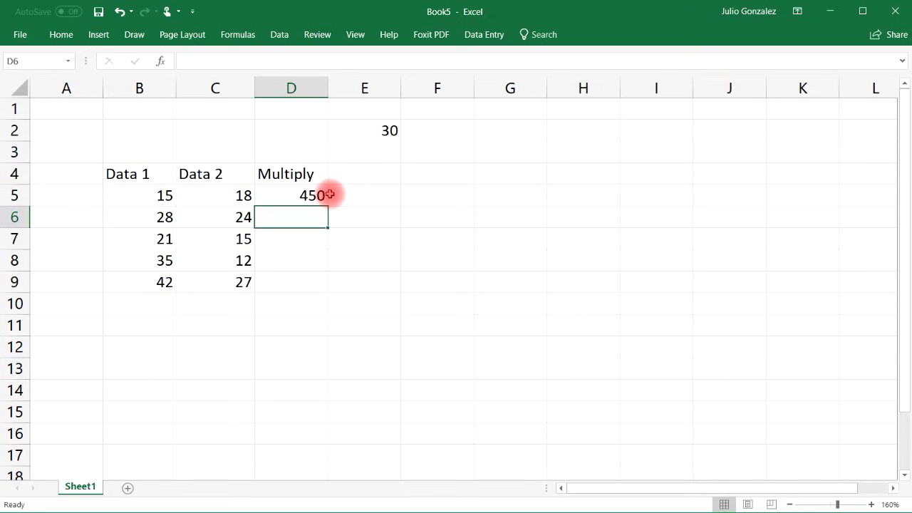
pyautogui.click(324, 196)
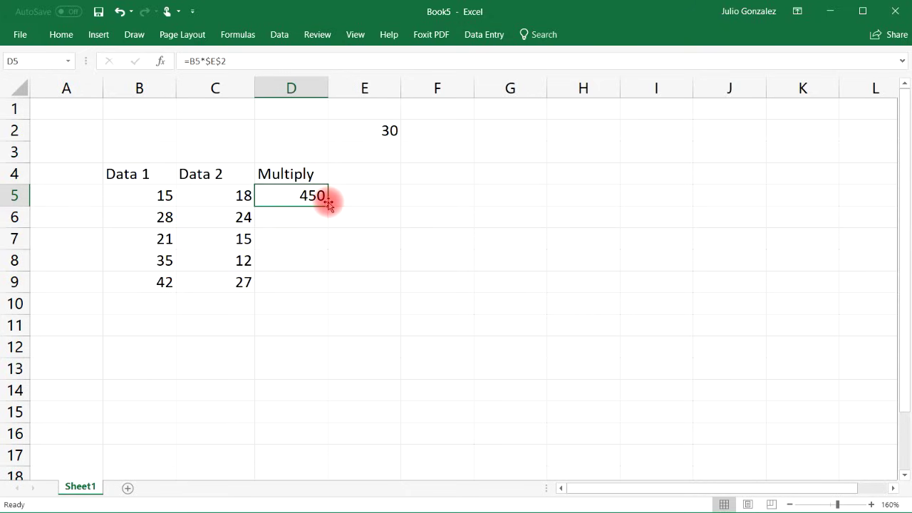
pyautogui.moveTo(327, 205); pyautogui.dragTo(329, 292)
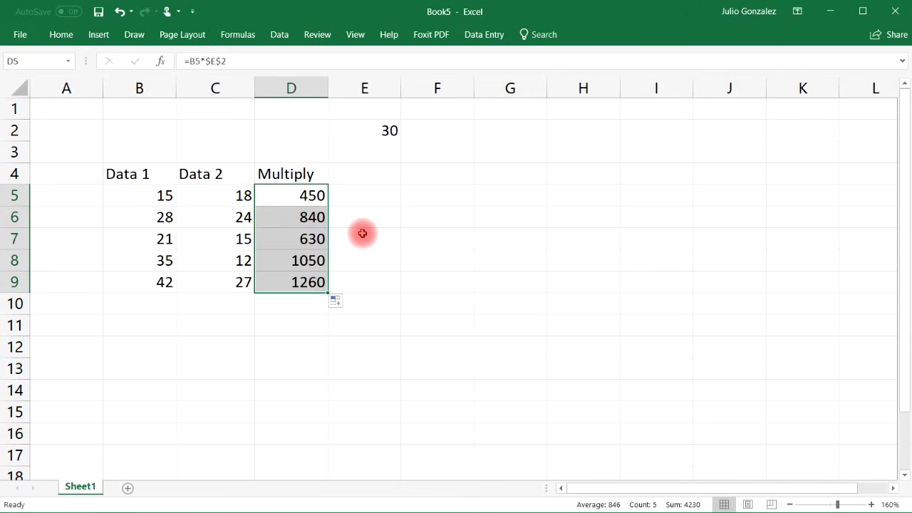
# Switch the worksheet to display the formulas in place of their results
pyautogui.click(389, 129)
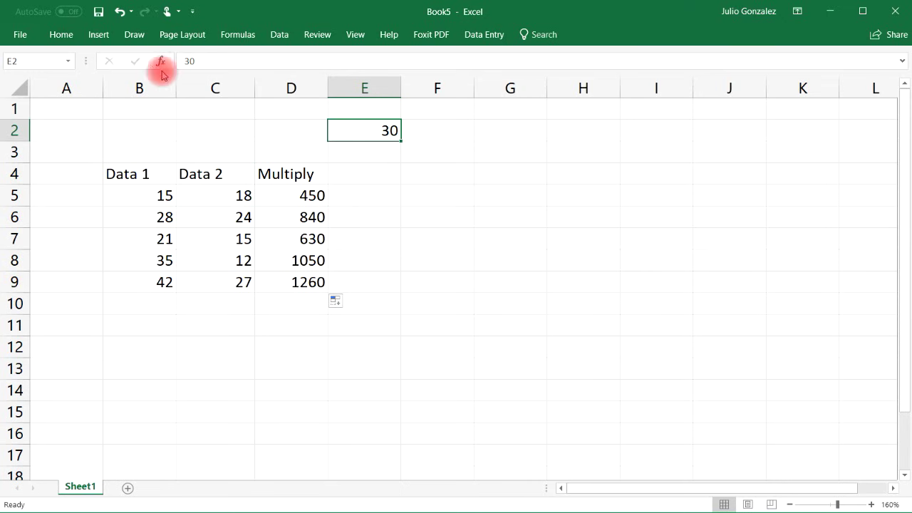
pyautogui.click(237, 34)
pyautogui.click(632, 55)
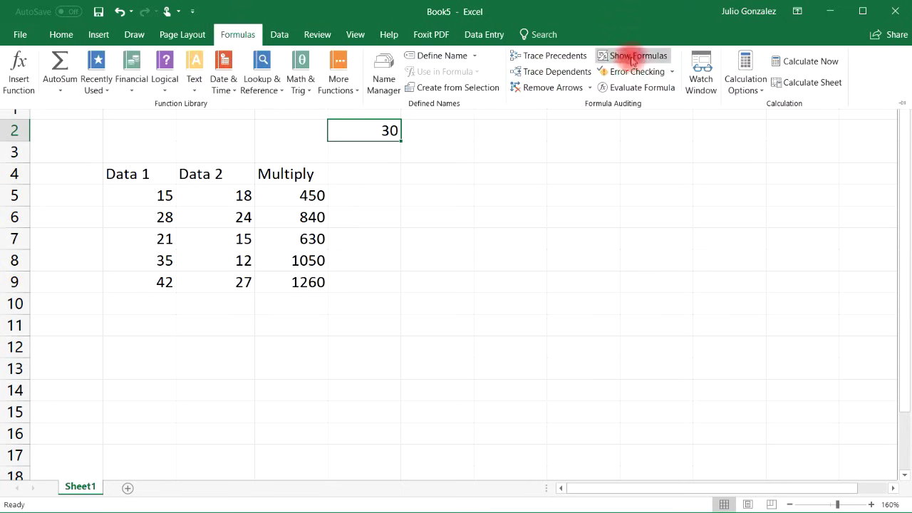
# Examine the formulas in D5:D9 to compare how the column B and $E$2 references behave from row to row
pyautogui.click(522, 195)
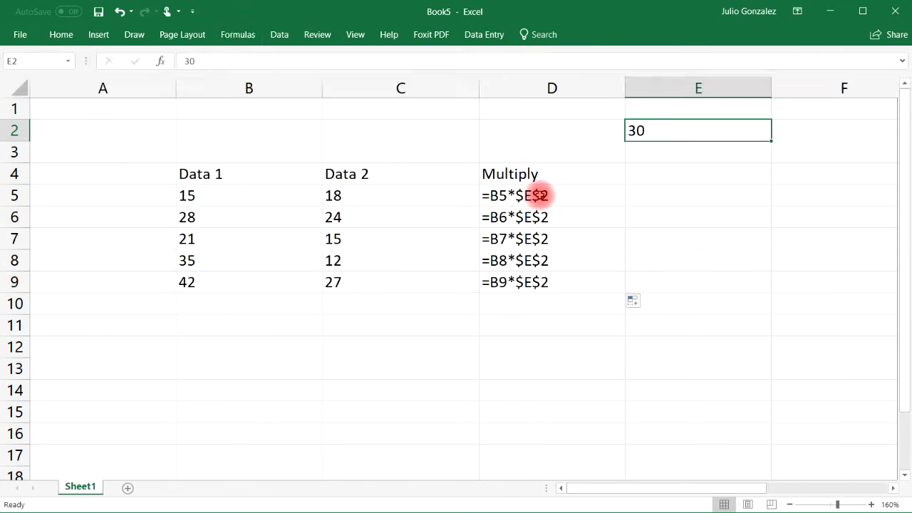
pyautogui.click(525, 196)
pyautogui.click(538, 216)
pyautogui.click(542, 242)
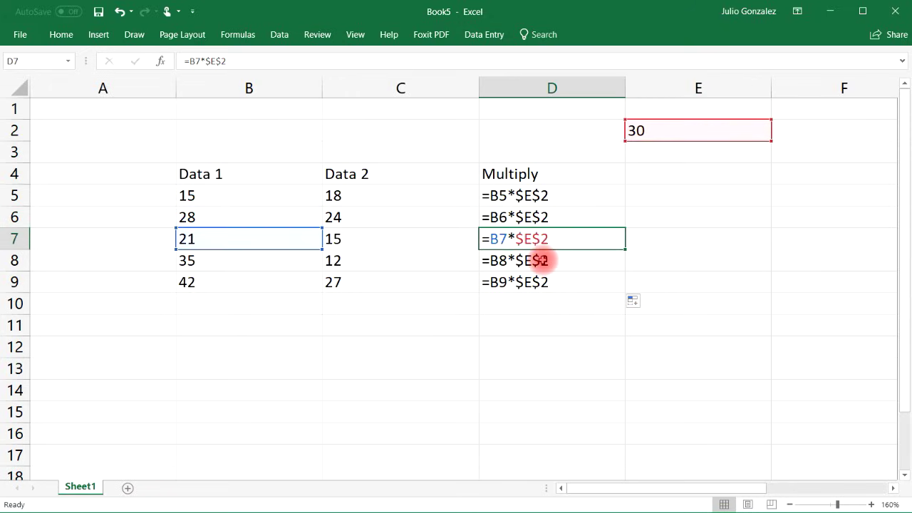
pyautogui.click(543, 264)
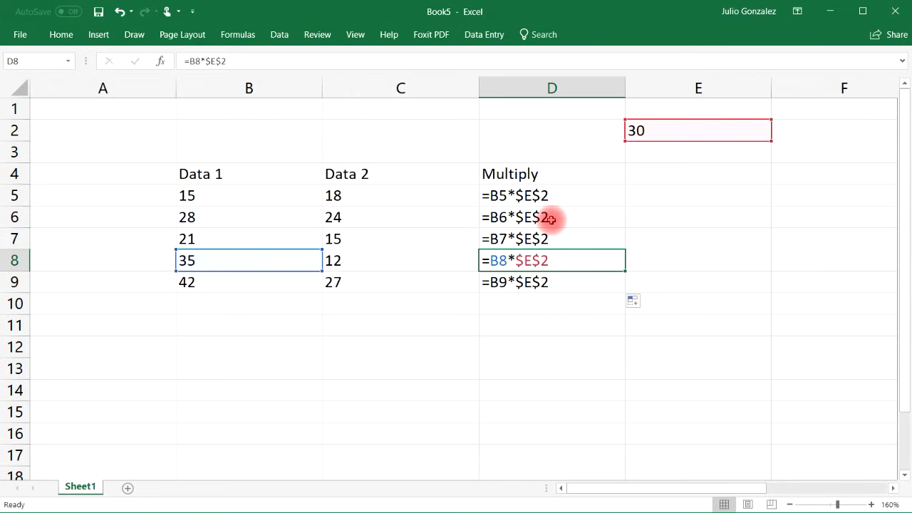
pyautogui.click(546, 196)
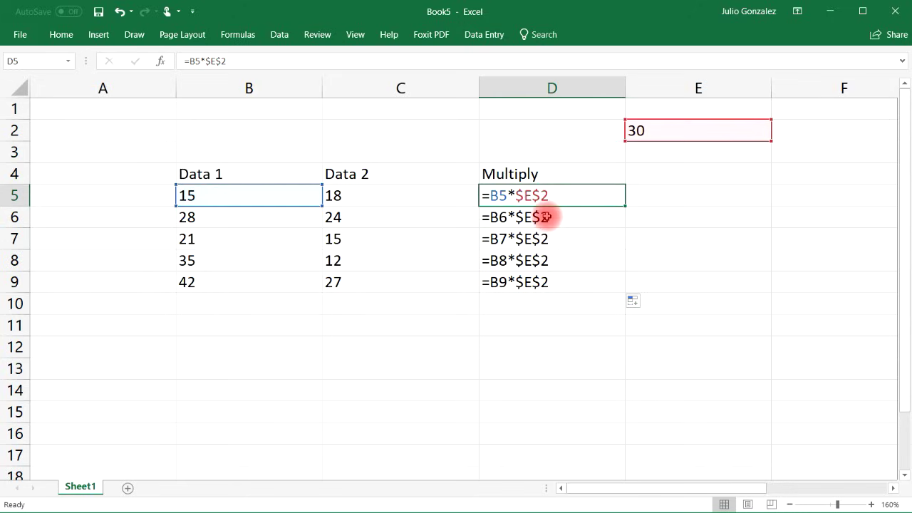
pyautogui.click(545, 217)
pyautogui.click(546, 240)
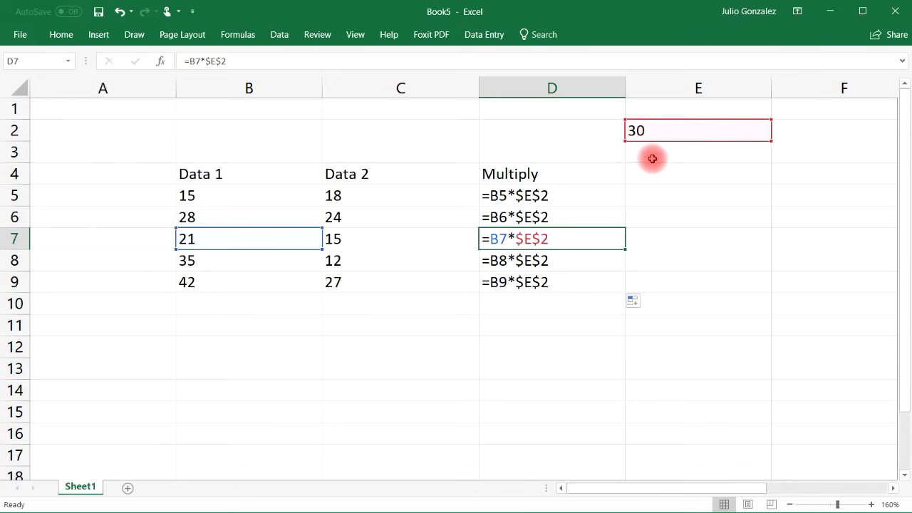
pyautogui.click(552, 261)
pyautogui.click(540, 282)
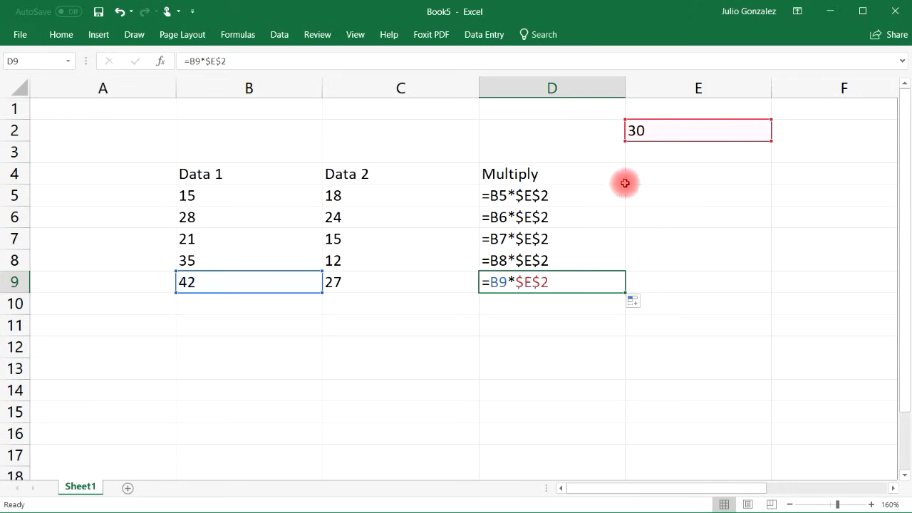
pyautogui.click(576, 198)
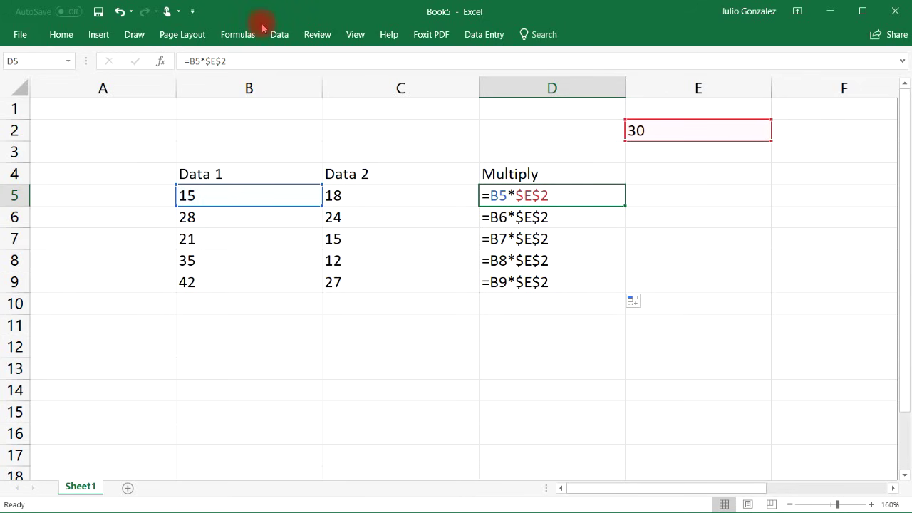
# Turn off the formula display and clear the copied =B5*$E$2 formulas from D6:D9
pyautogui.click(239, 35)
pyautogui.click(624, 58)
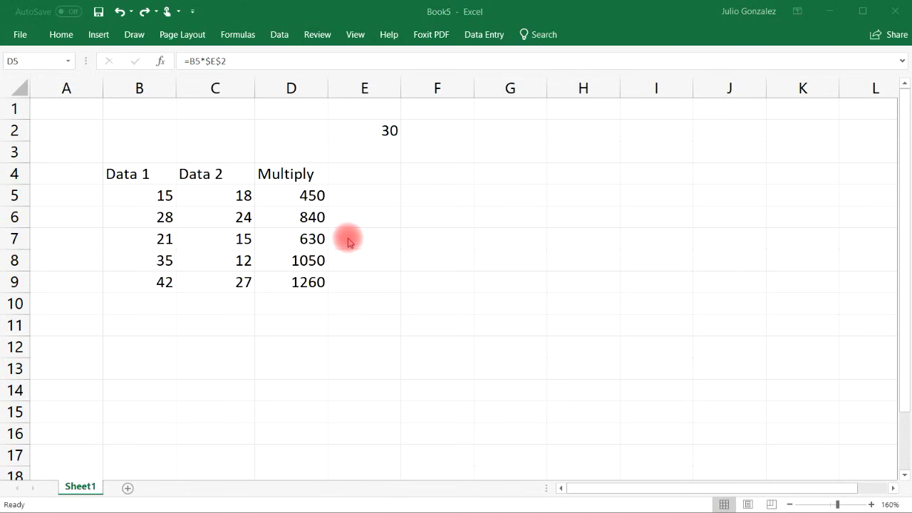
pyautogui.click(307, 217)
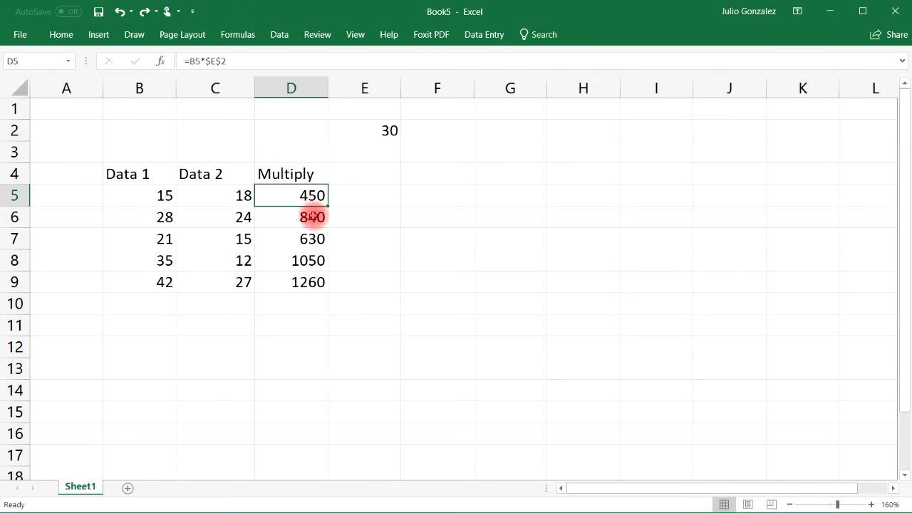
pyautogui.moveTo(307, 217); pyautogui.dragTo(308, 277)
pyautogui.press('Delete')
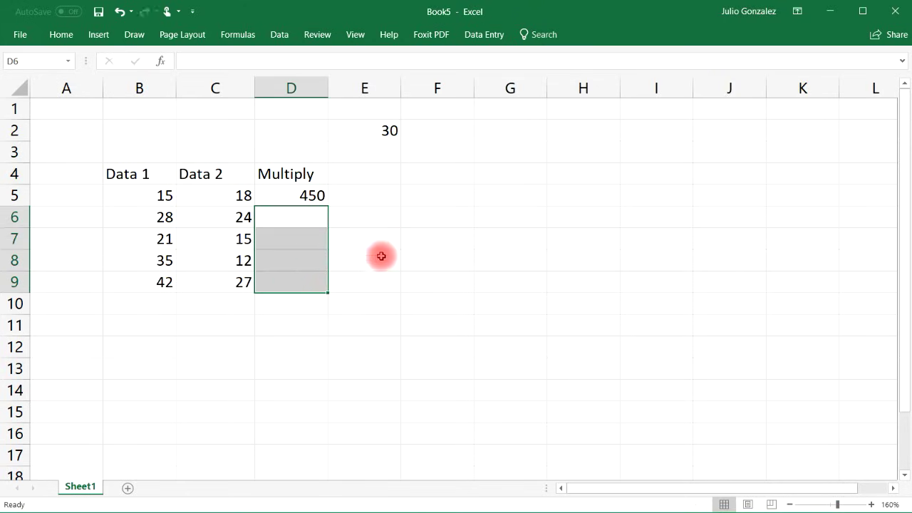
pyautogui.click(335, 217)
# Change the formula in D5 to =B5*E$2, locking only the row, and fill it down through D9
pyautogui.click(294, 197)
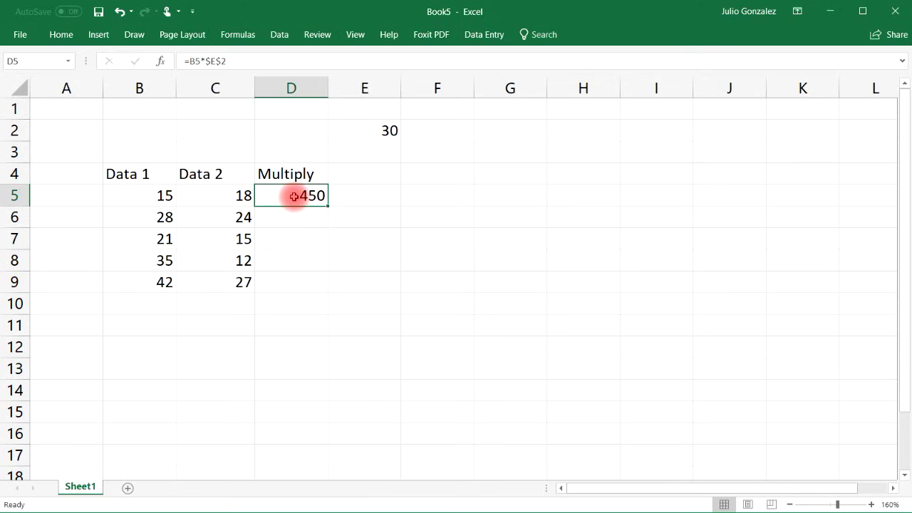
pyautogui.doubleClick(321, 195)
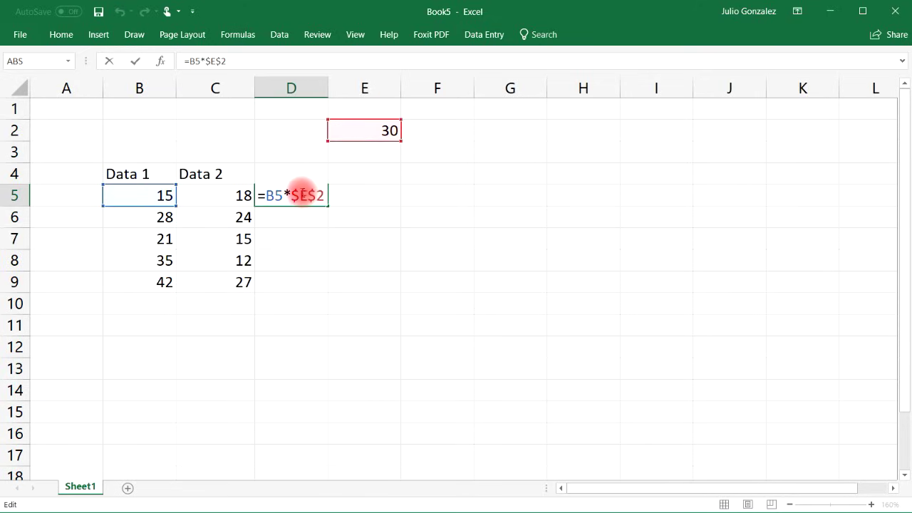
pyautogui.click(305, 195)
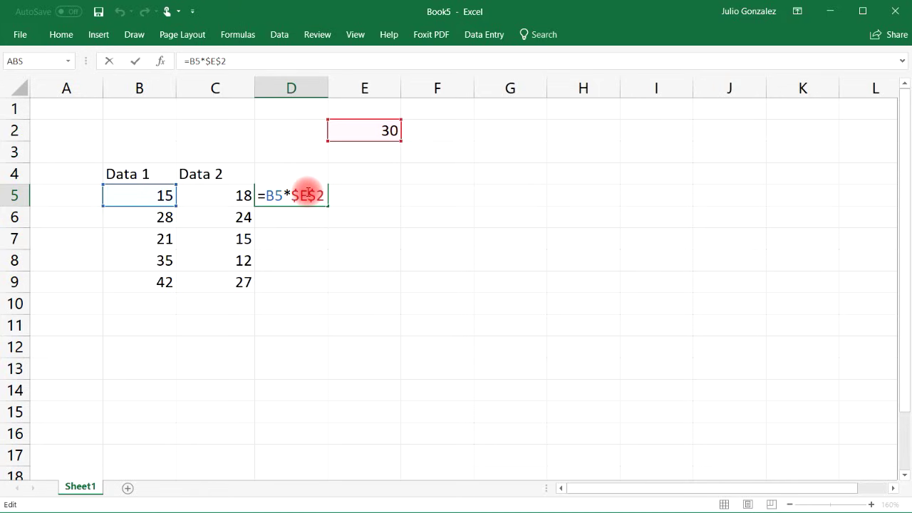
pyautogui.press('BackSpace')
pyautogui.click(316, 193)
pyautogui.press('Return')
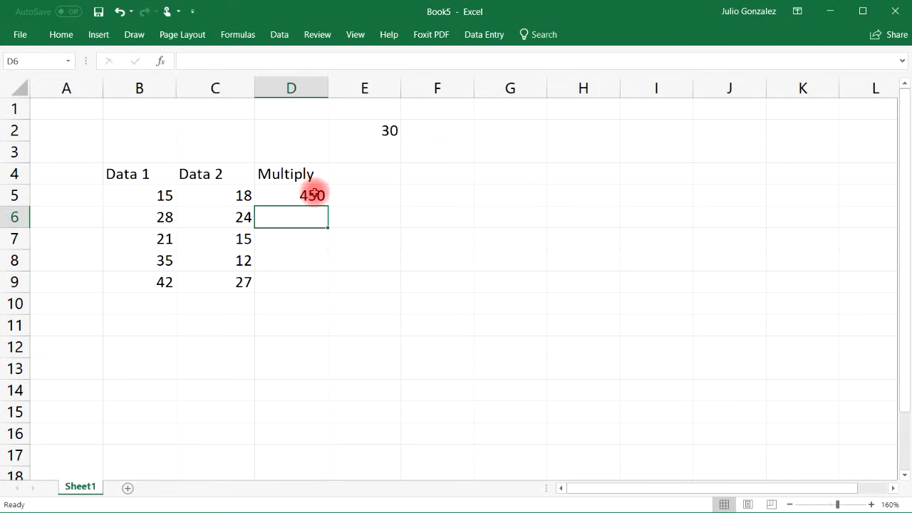
pyautogui.click(311, 194)
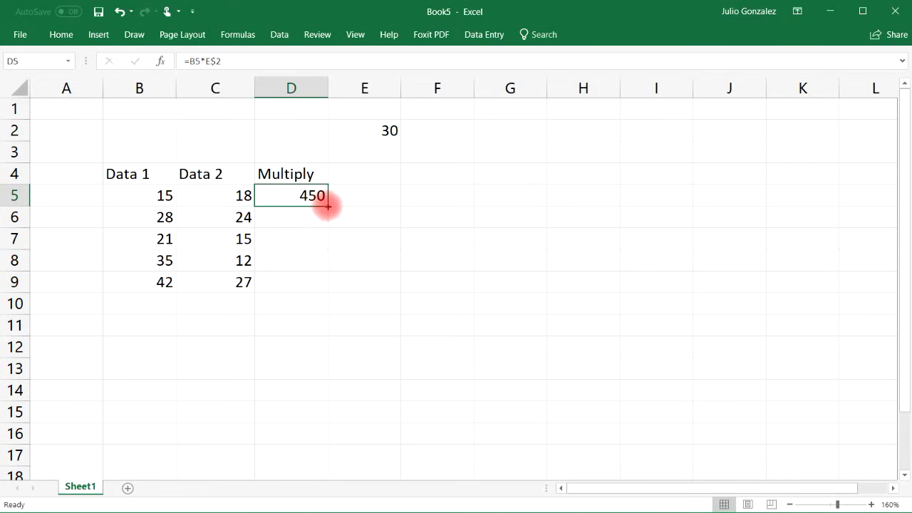
pyautogui.moveTo(326, 198); pyautogui.dragTo(348, 279)
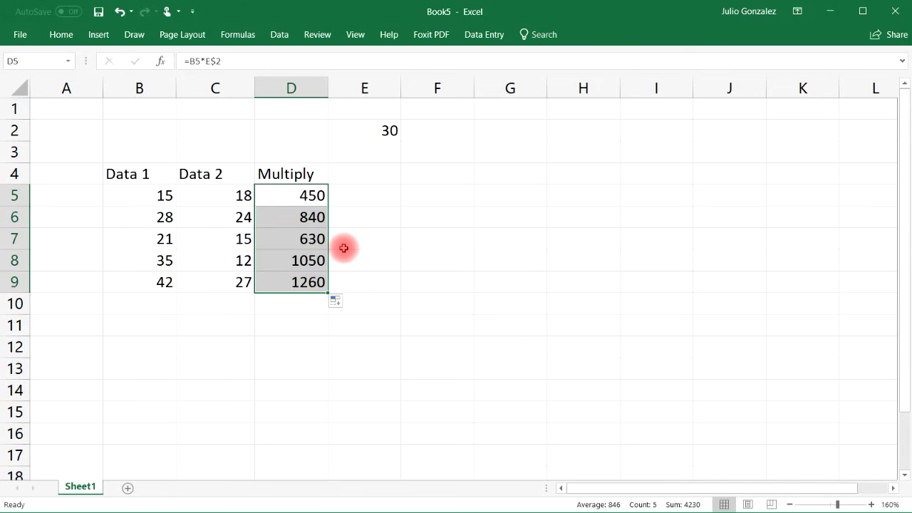
# Examine the copied formulas in D6:D9 to see how the row-locked E$2 reference behaves
pyautogui.click(315, 217)
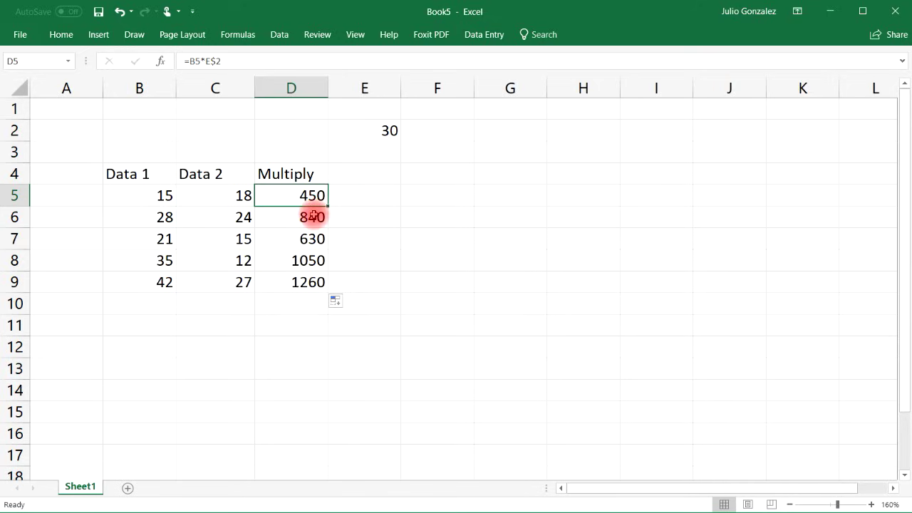
pyautogui.click(313, 240)
pyautogui.click(314, 261)
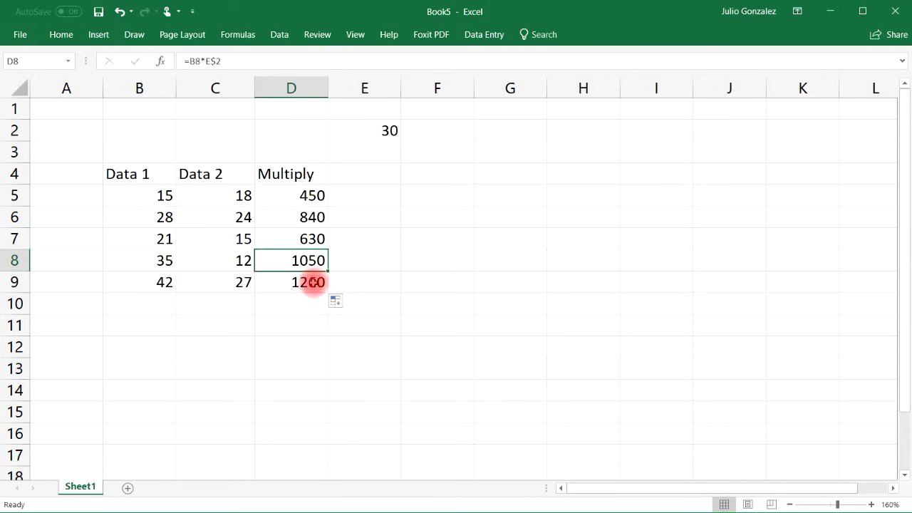
pyautogui.click(318, 281)
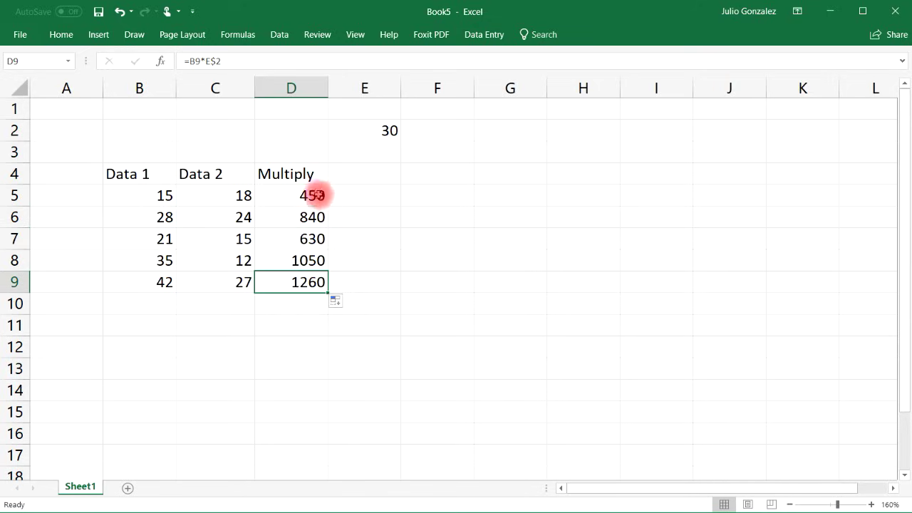
pyautogui.moveTo(322, 196); pyautogui.dragTo(321, 280)
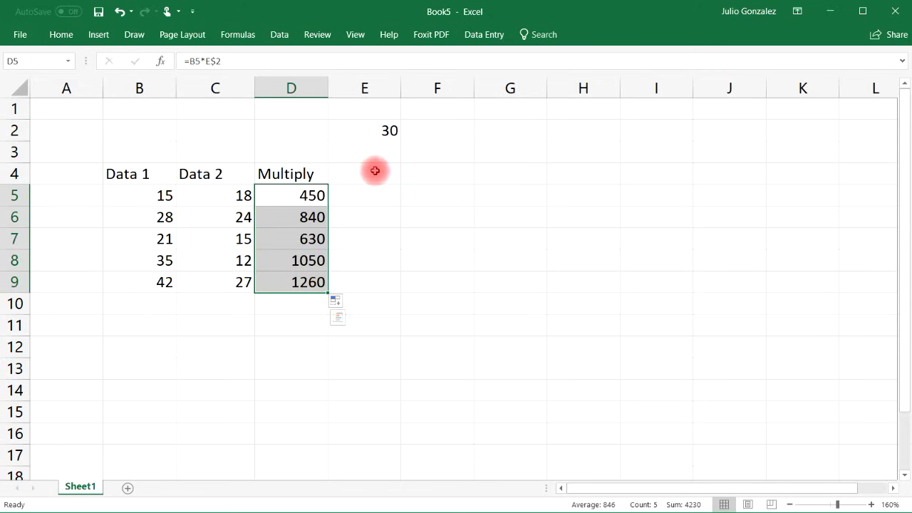
# Clear the copied formulas from D6:D9 and change the formula in D5 to =B5*$E2, locking only the column
pyautogui.click(340, 252)
pyautogui.moveTo(301, 281); pyautogui.dragTo(302, 193)
pyautogui.doubleClick(314, 196)
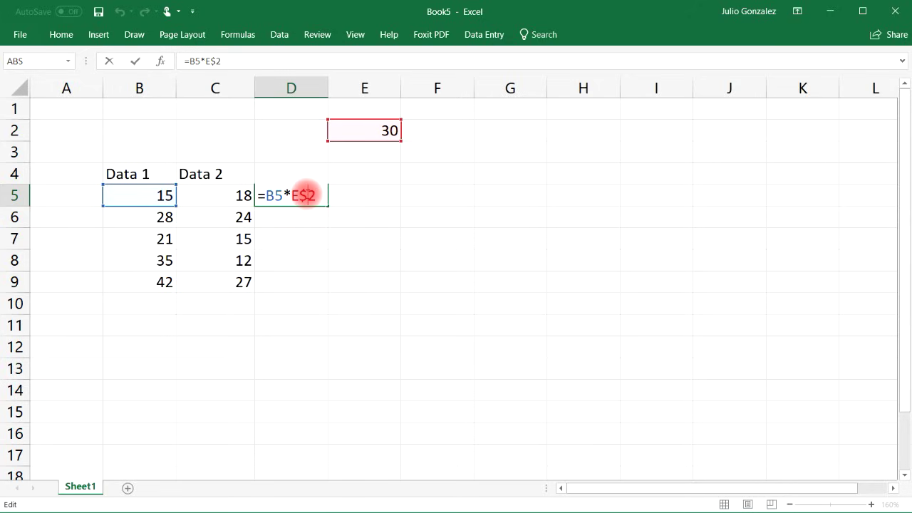
pyautogui.press('BackSpace')
pyautogui.click(293, 196)
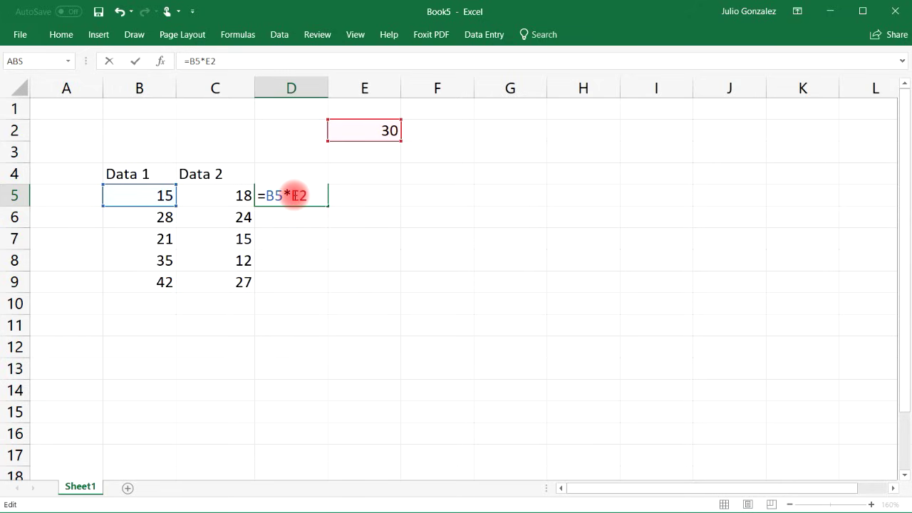
pyautogui.write('$')
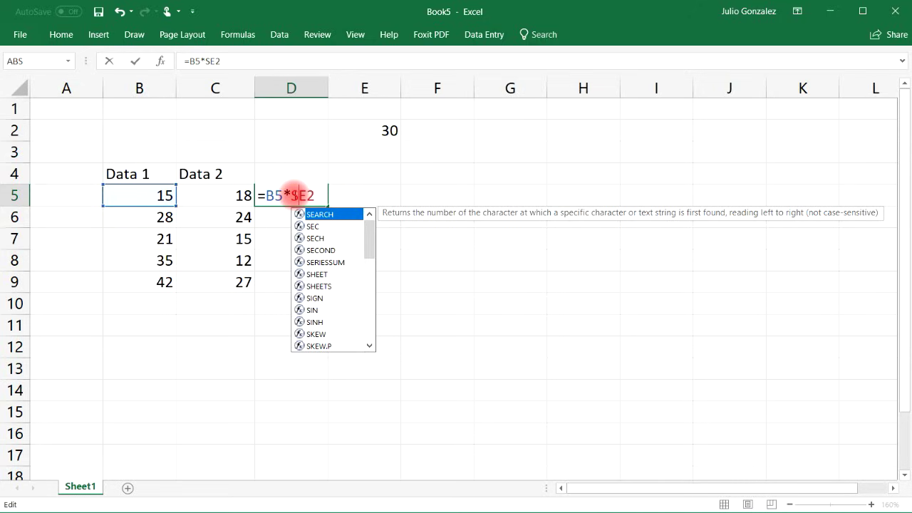
pyautogui.click(298, 196)
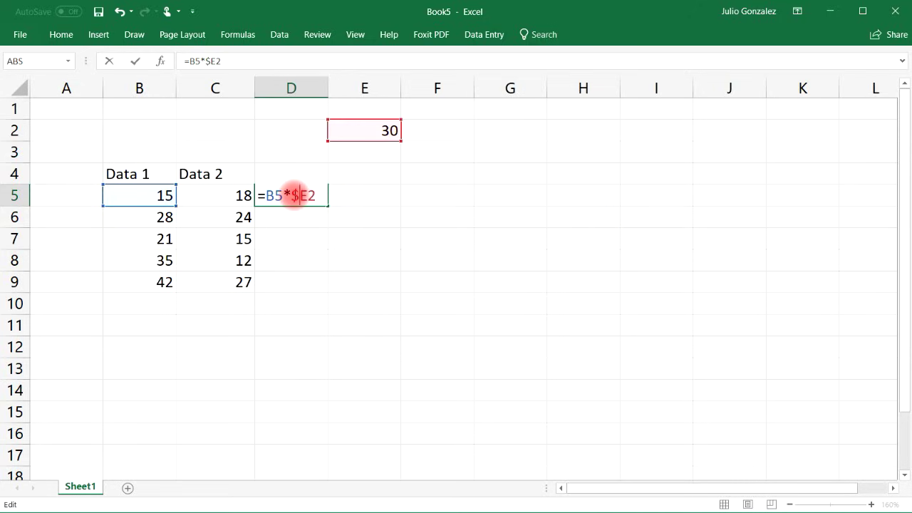
pyautogui.click(333, 190)
pyautogui.click(315, 193)
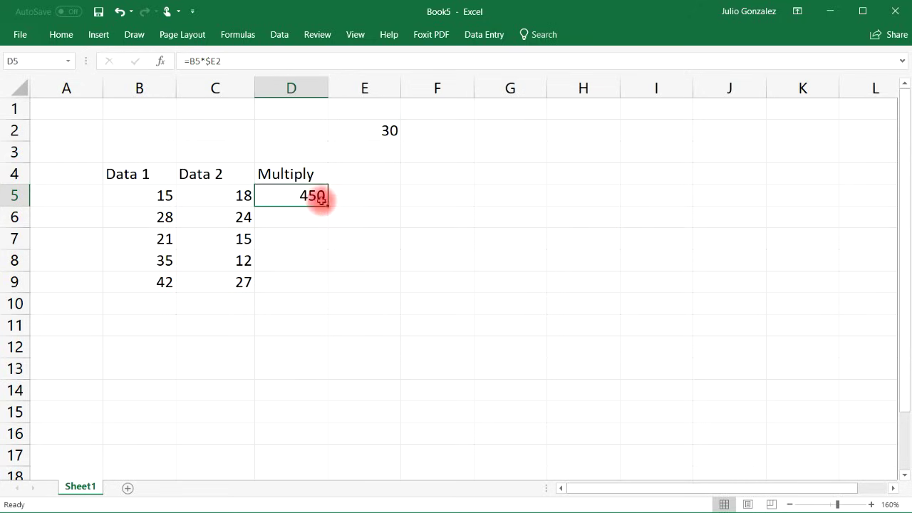
# Fill the D5 formula down through D9 and check how the column-locked $E2 reference behaves in the copies
pyautogui.moveTo(326, 204); pyautogui.dragTo(322, 282)
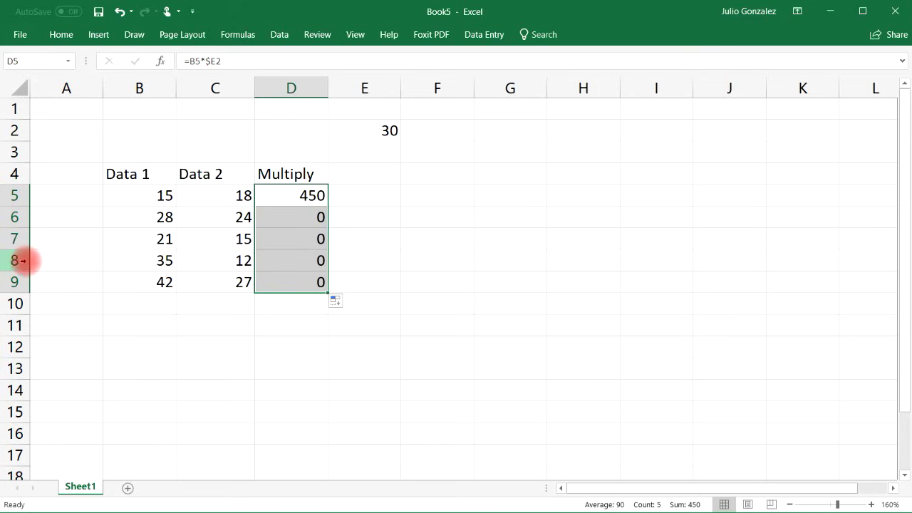
pyautogui.click(320, 219)
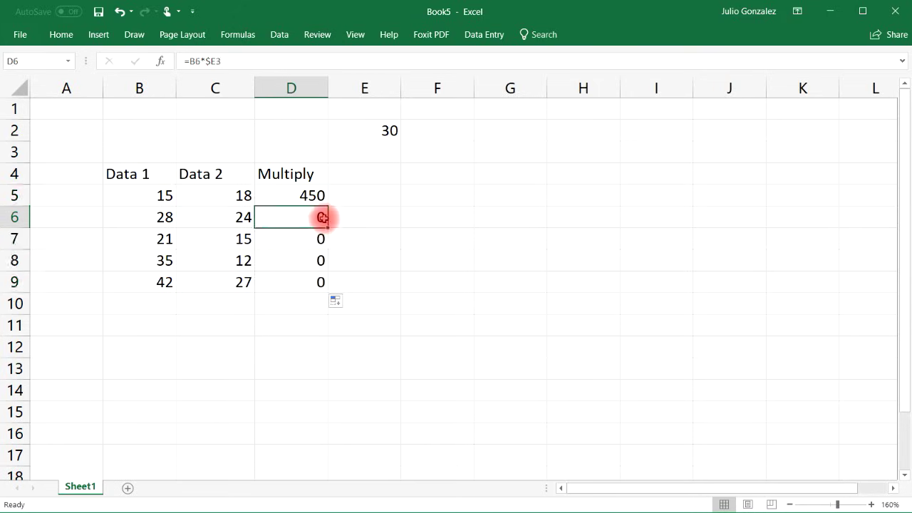
pyautogui.click(326, 195)
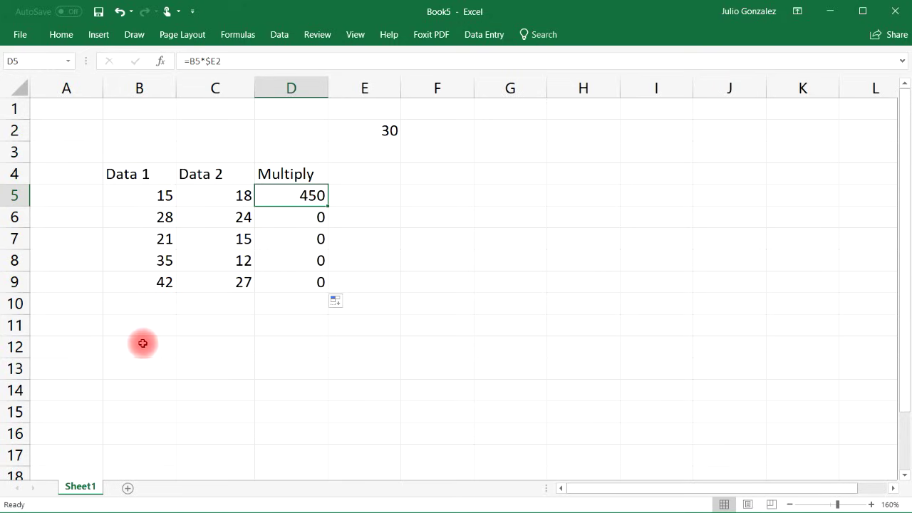
pyautogui.moveTo(142, 342); pyautogui.dragTo(533, 350)
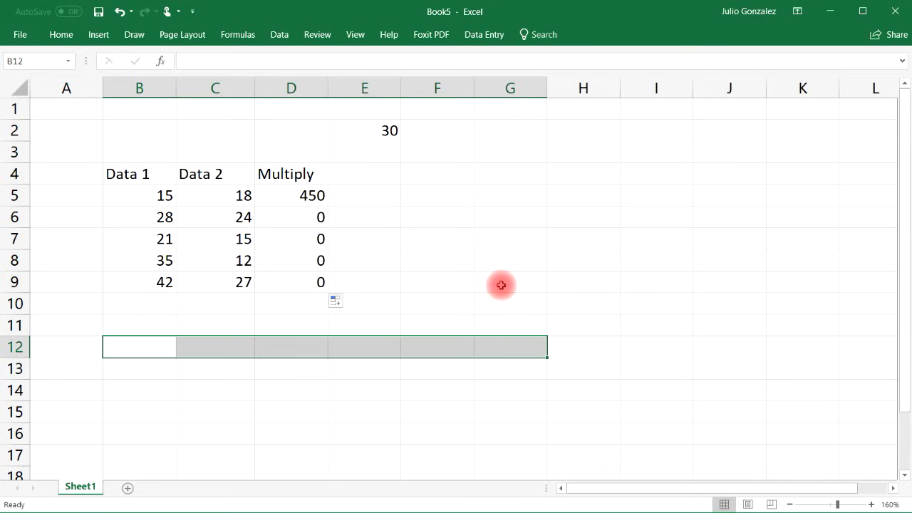
pyautogui.click(311, 192)
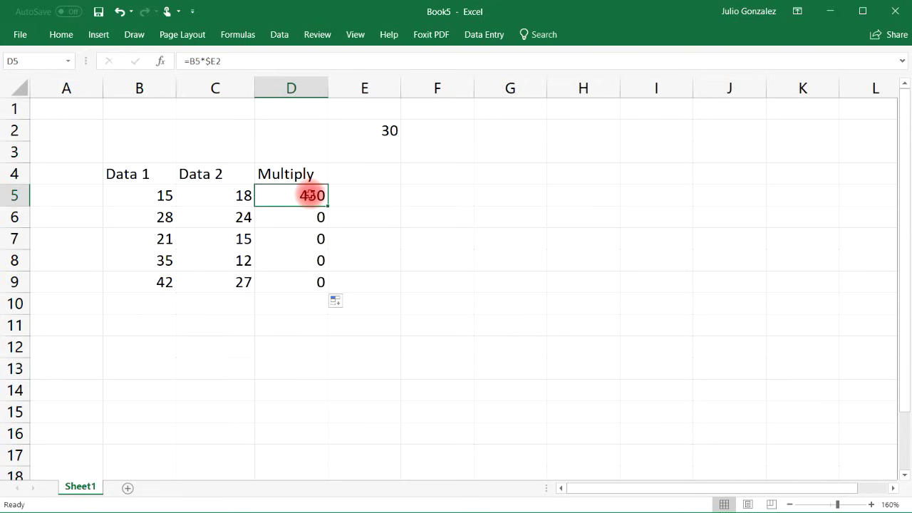